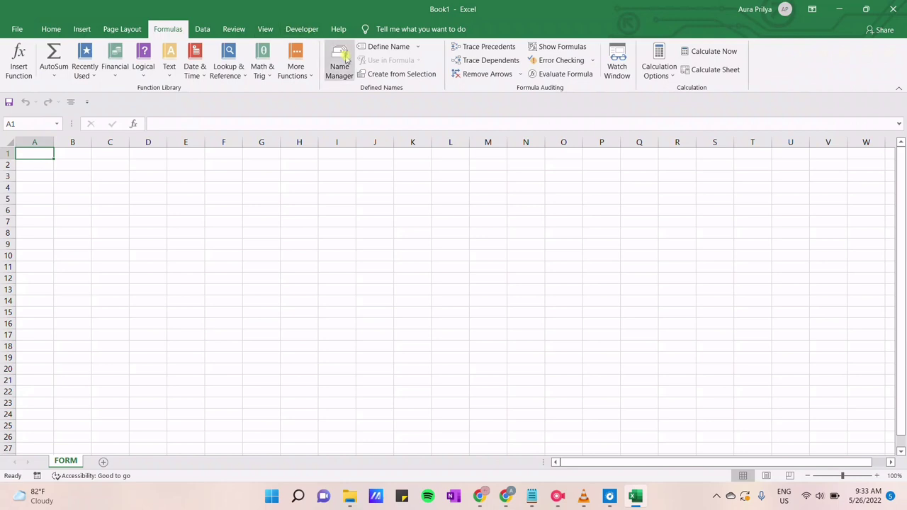
Create a workbook-scoped name 'No' in Name Manager that refers to =1
left_click(345, 59)
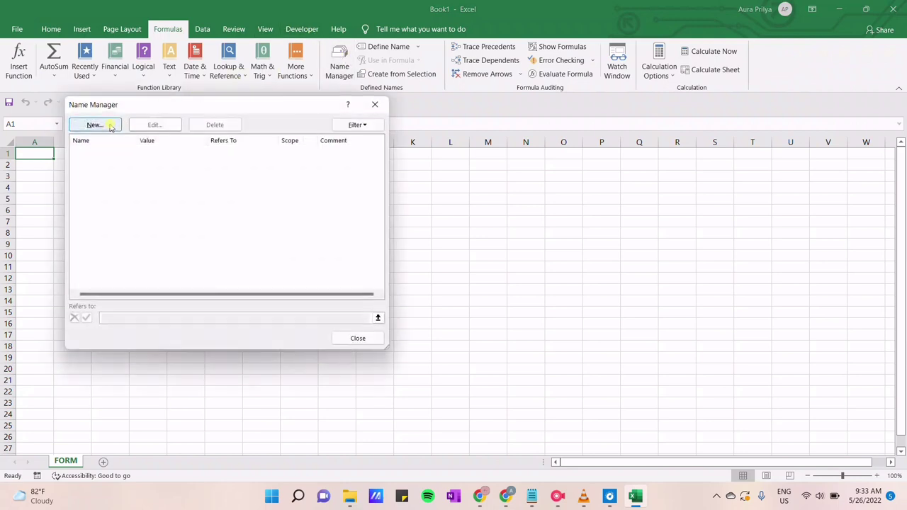
left_click(110, 127)
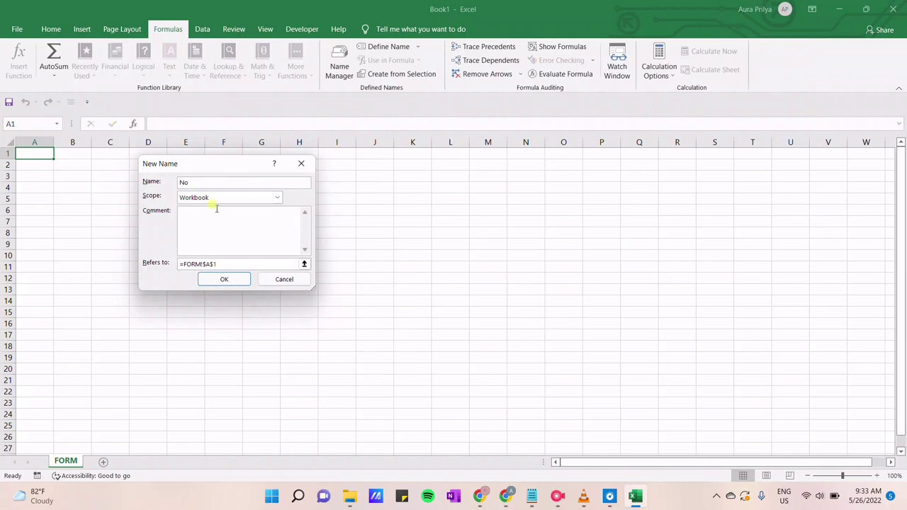
left_click_drag(216, 264, 183, 264)
key("BackSpace")
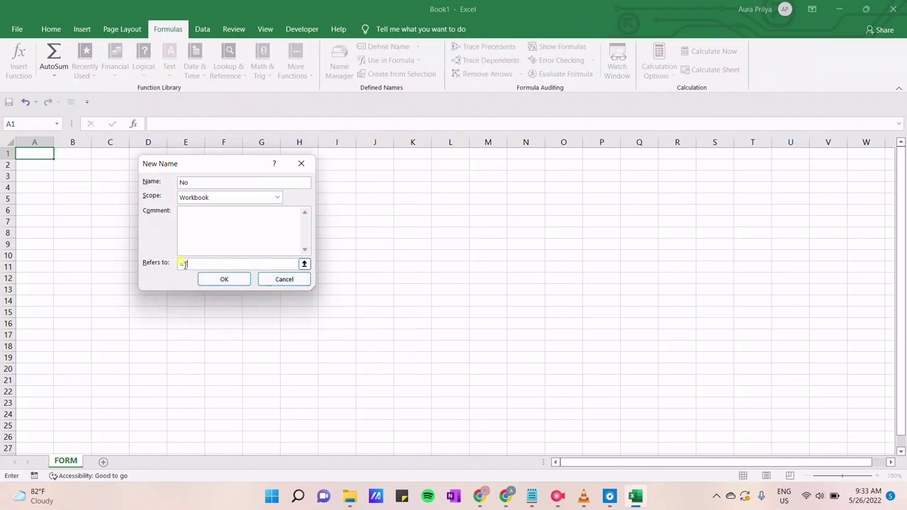
type("1")
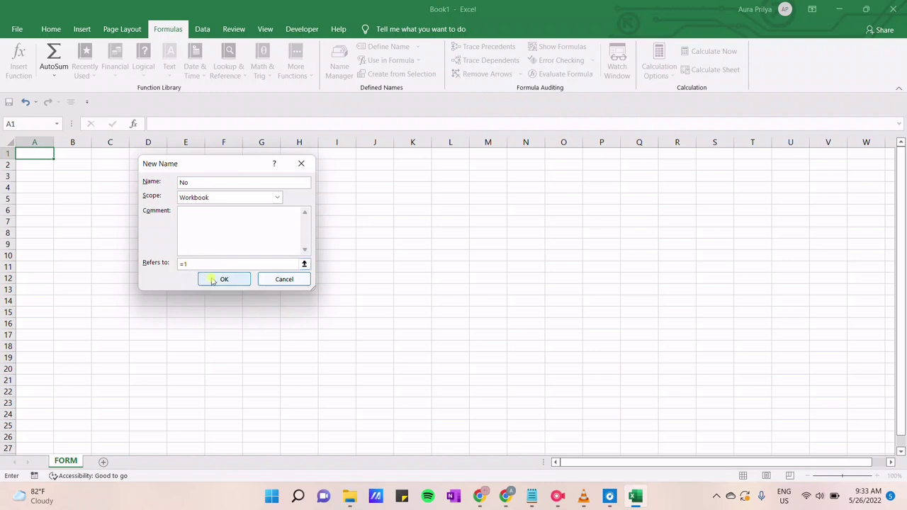
left_click(212, 280)
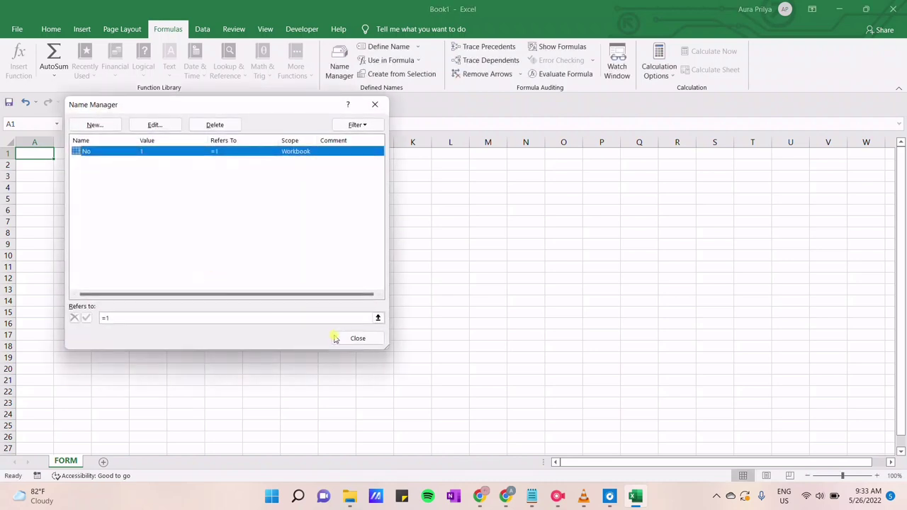
left_click(335, 338)
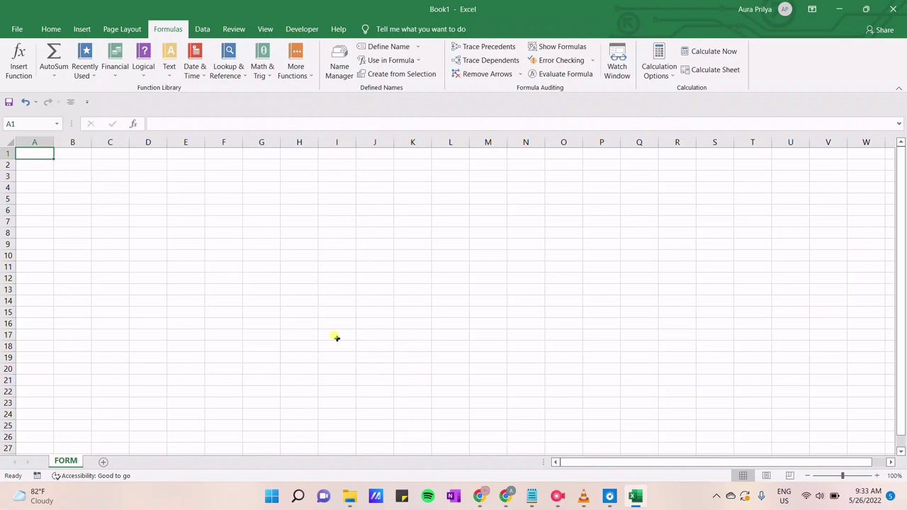
Enter the title 'FORM TRANSAKSI LAUNDRY' in cell C3
key("Down")
key("Down")
key("Right")
key("Right")
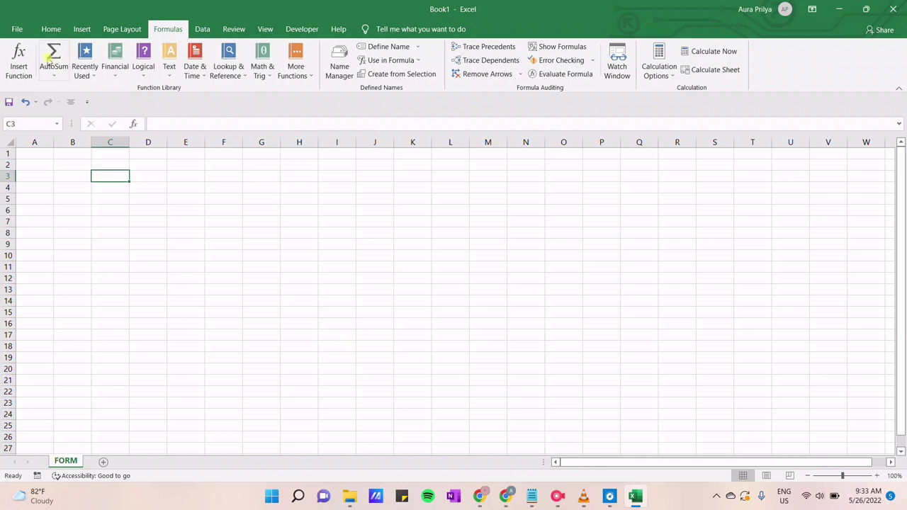
left_click(51, 32)
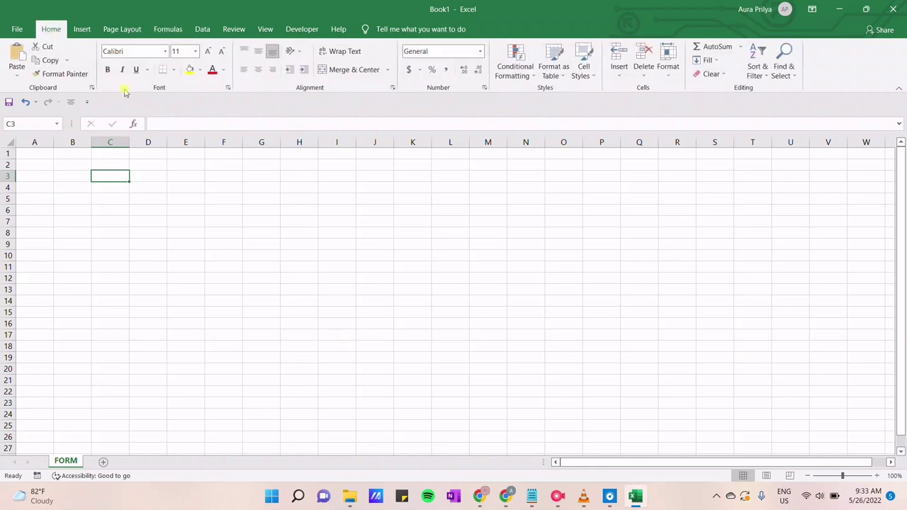
type("FORM TR")
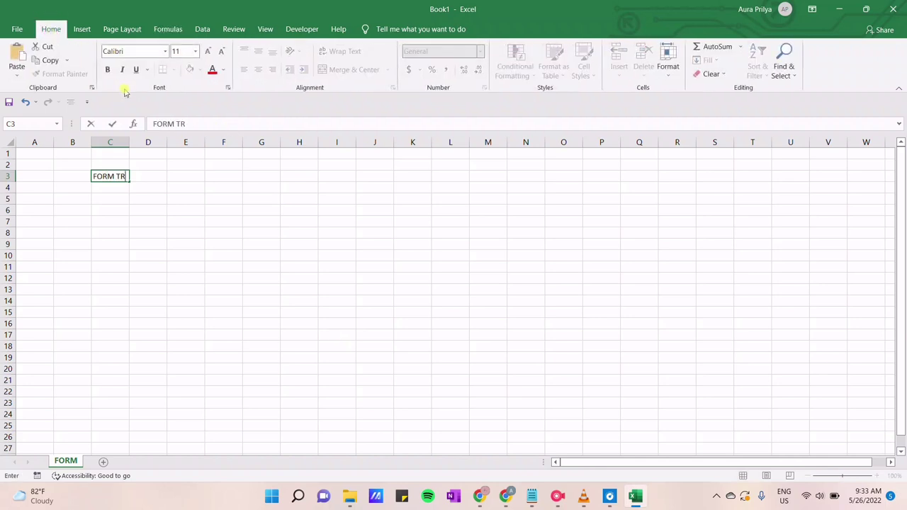
type("ANSAKA")
type("I LAUNDR")
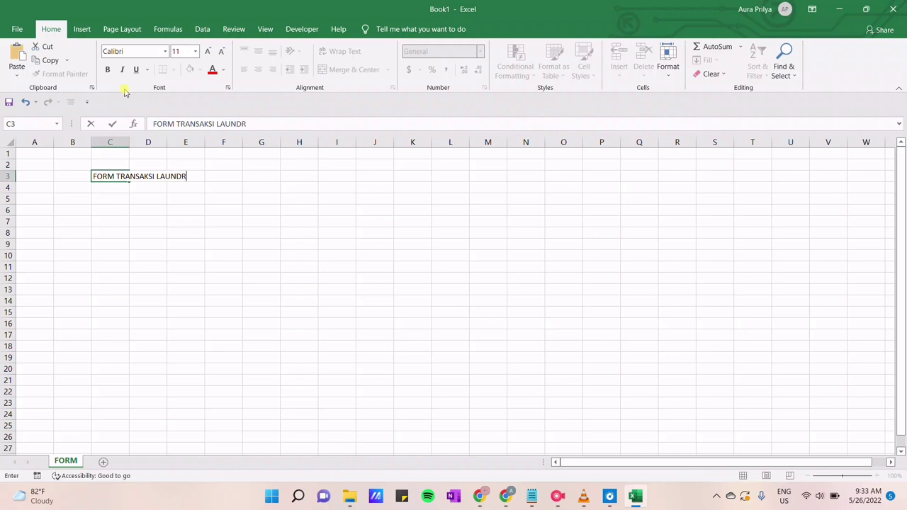
key("Return")
key("Return")
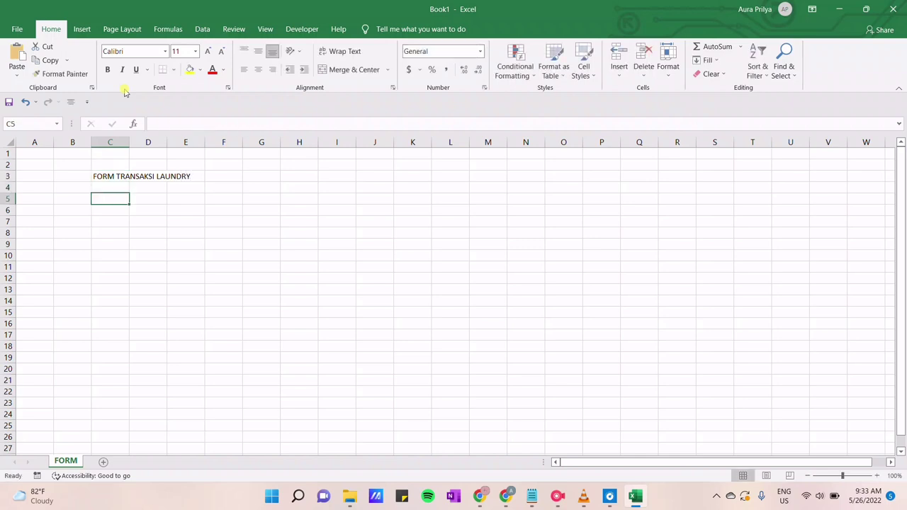
Enter the labels Nomor, Kode Laundry and Nama Barang Laundry in C5, C7 and C9
type("Nomor")
key("Return")
key("Return")
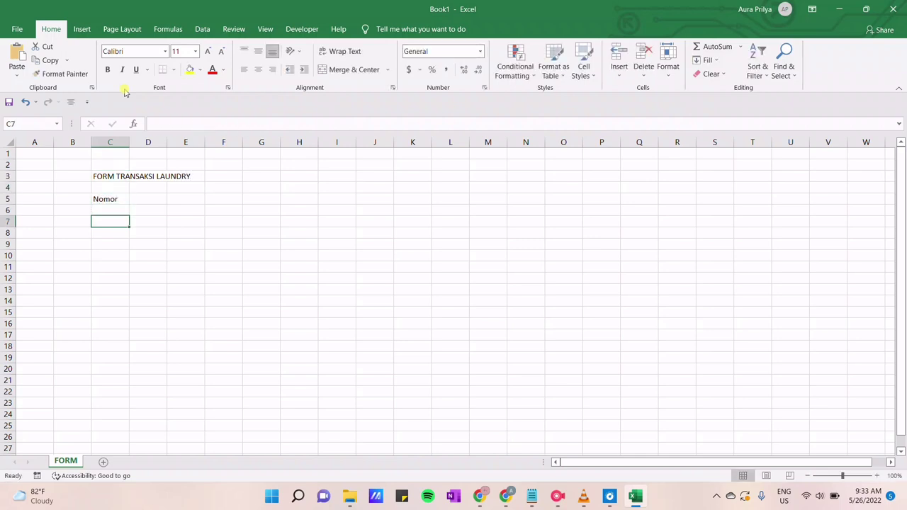
type("Kode ;")
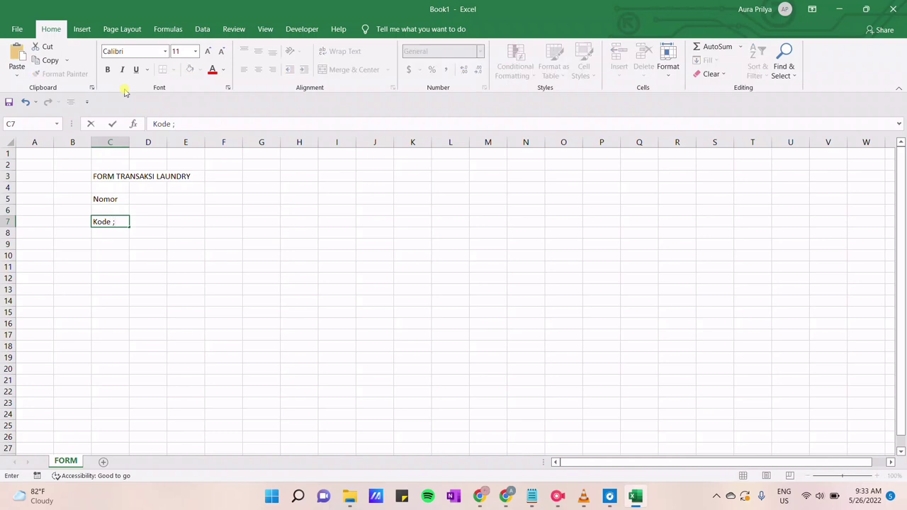
type("Laundry")
key("Return")
key("Return")
type("Nama BA")
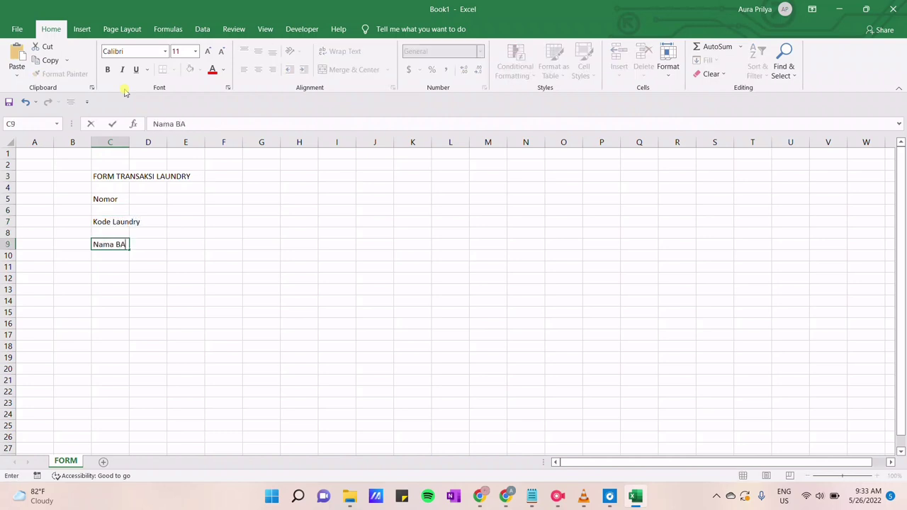
type("rang laundry")
key("Return")
key("Return")
Enter Nama Konsumen, Alamat Konsumen, No.Tlp Konsumen and Berat Laundry in C11 through C17
type("Nama K")
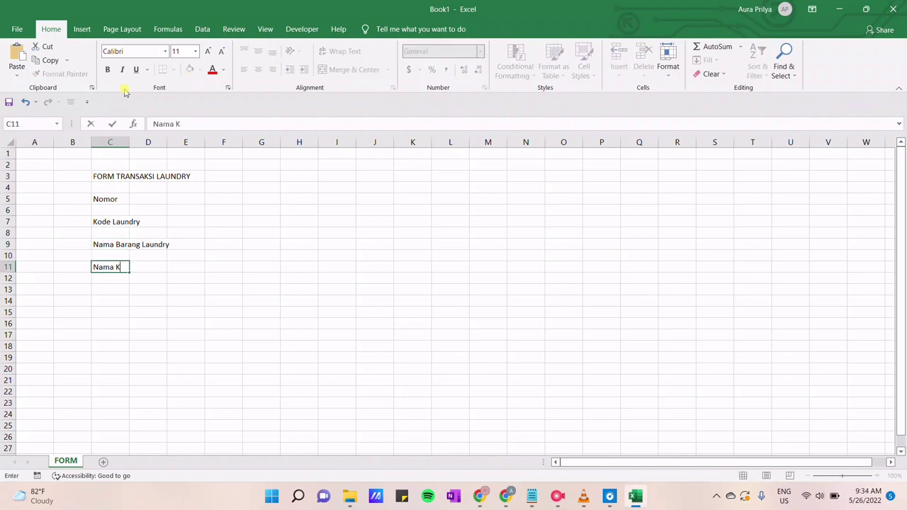
type("onsumen")
key("Return")
key("Return")
type("Alamat")
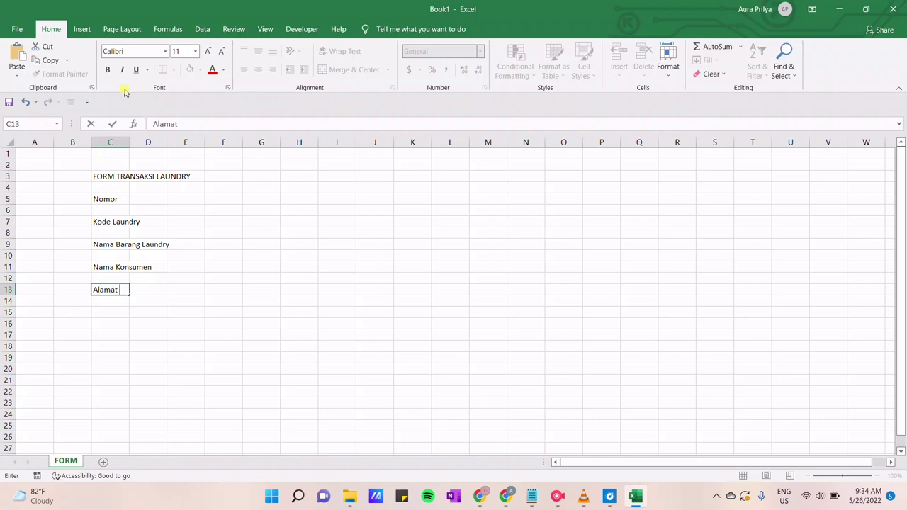
type(" Konsumen")
key("Return")
key("Return")
type("No.Tlp K")
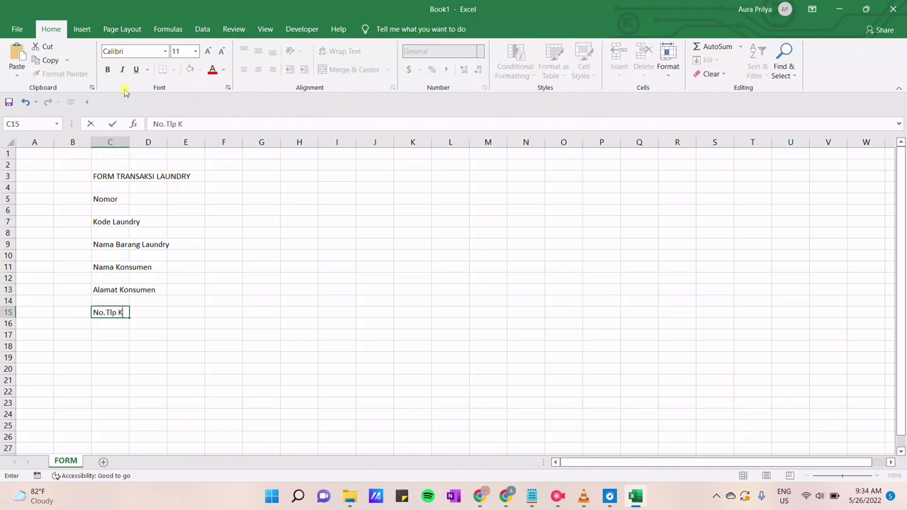
type("onsumen")
key("Return")
key("Return")
type("B")
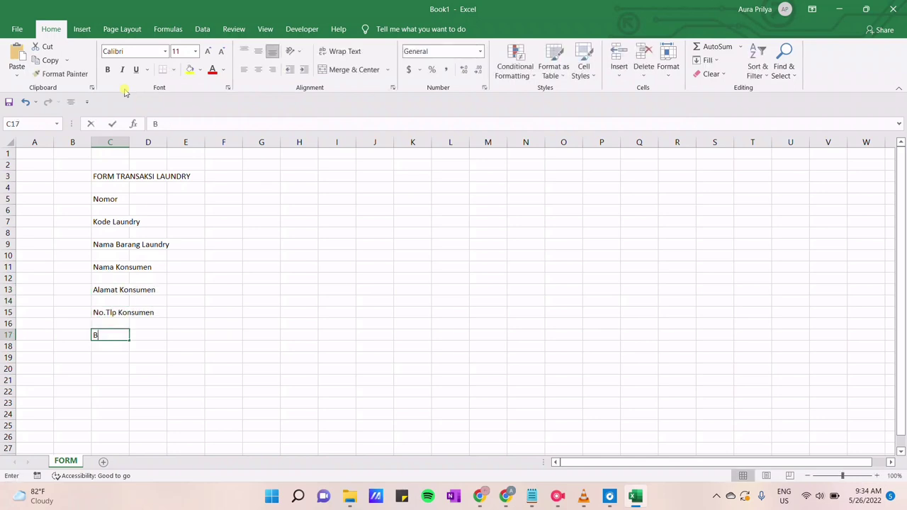
type("erat Laundry")
key("Return")
key("Return")
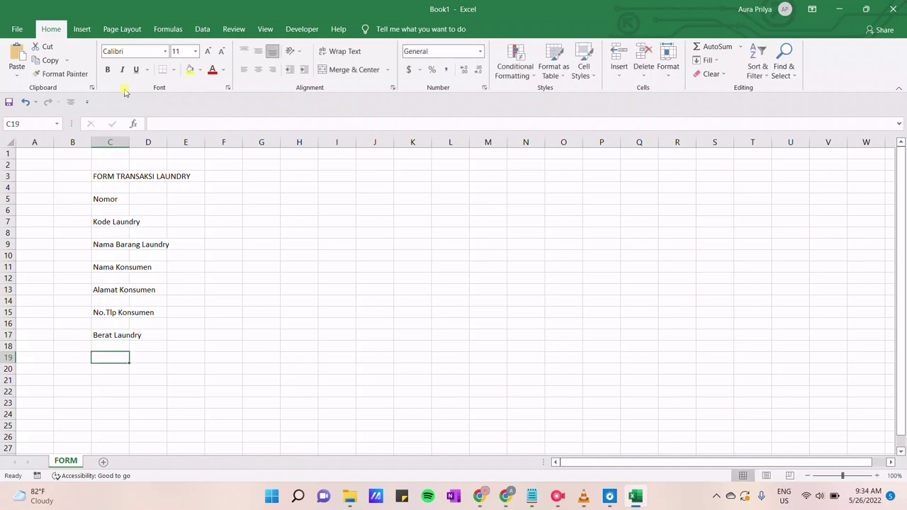
Enter the Harga label in C19 and widen column C to fit the labels
type("Harga")
left_click(117, 176)
left_click_drag(129, 146, 224, 150)
Set the blank spacer rows 4, 6 … 20 to row height 8
left_click(190, 184)
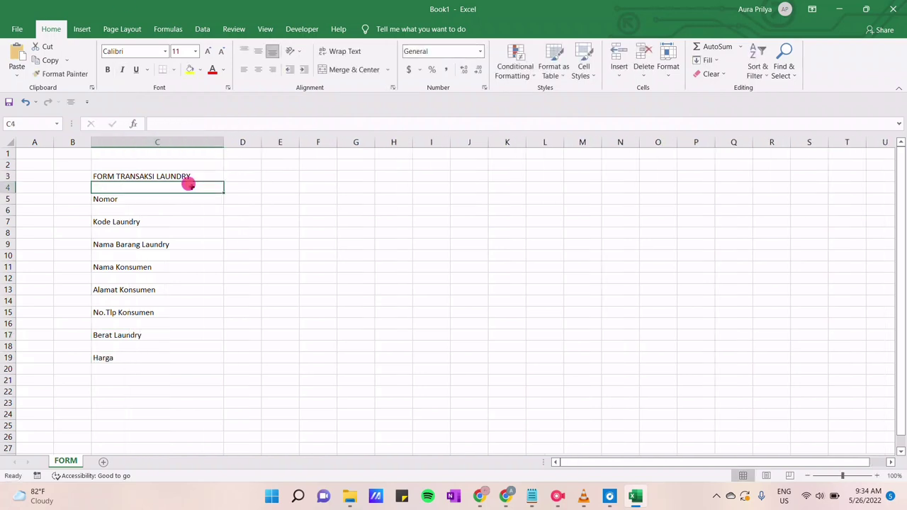
left_click(190, 206, "ctrl")
left_click(183, 227, "ctrl")
left_click(178, 250, "ctrl")
left_click(176, 278, "ctrl")
left_click(174, 300, "ctrl")
left_click(171, 324, "ctrl")
left_click(169, 345, "ctrl")
left_click(166, 367, "ctrl")
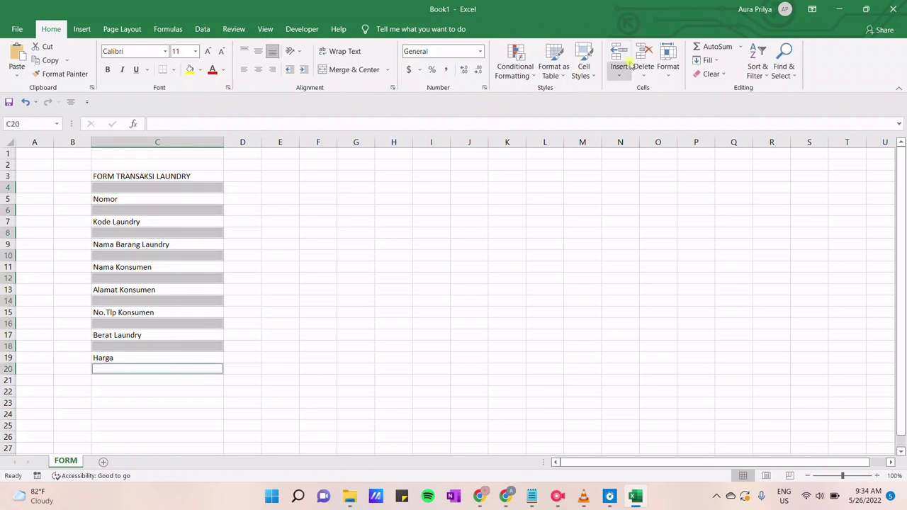
left_click(667, 65)
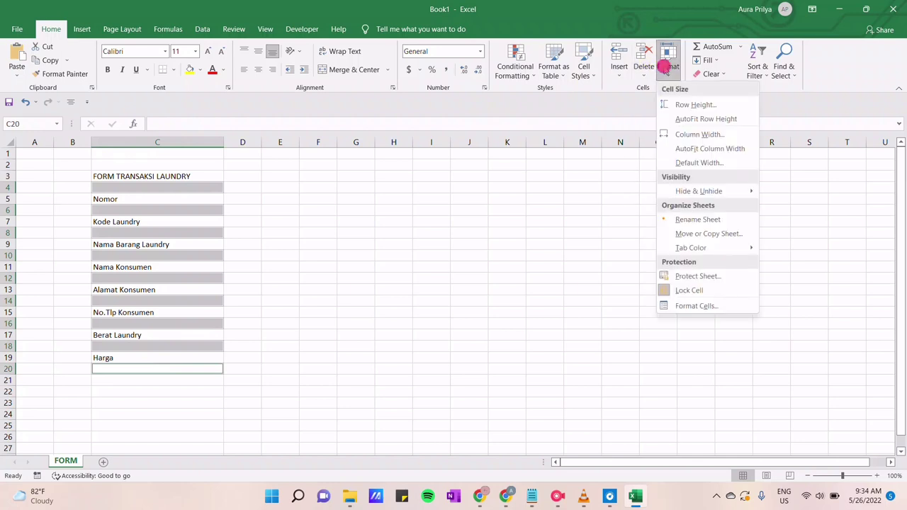
left_click(686, 106)
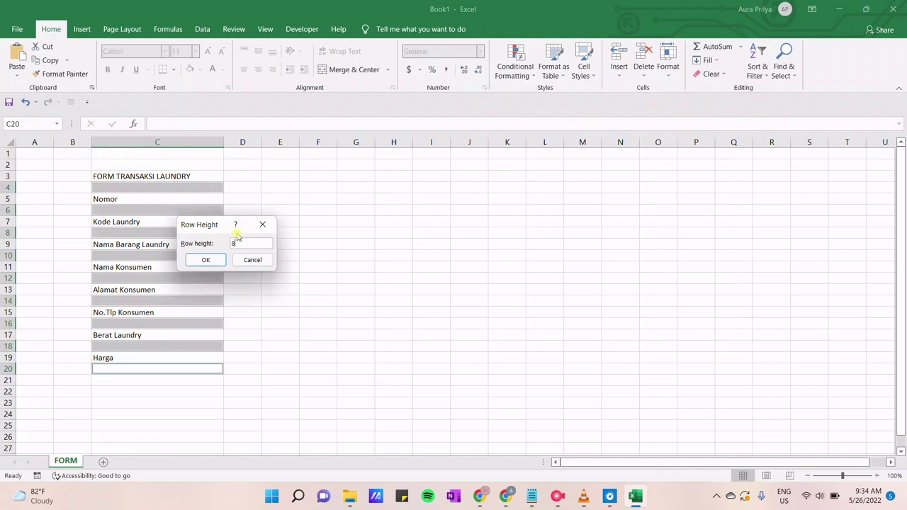
left_click(207, 259)
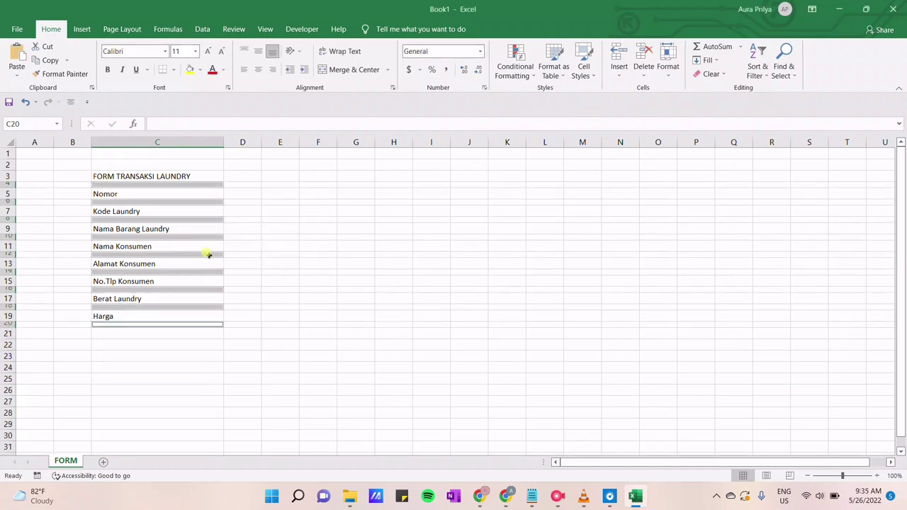
left_click(264, 236)
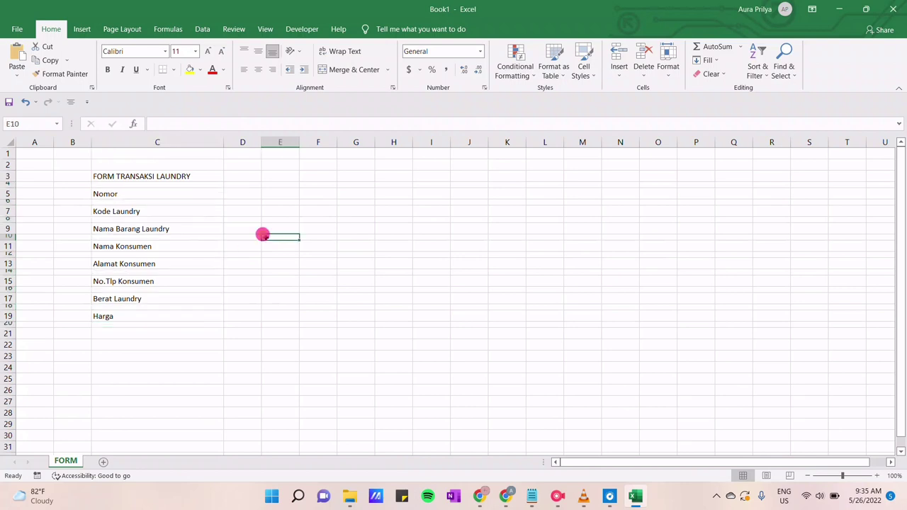
Narrow column D and put a colon in D5, D7 … D19 beside each label
left_click(238, 174)
left_click_drag(256, 143, 241, 145)
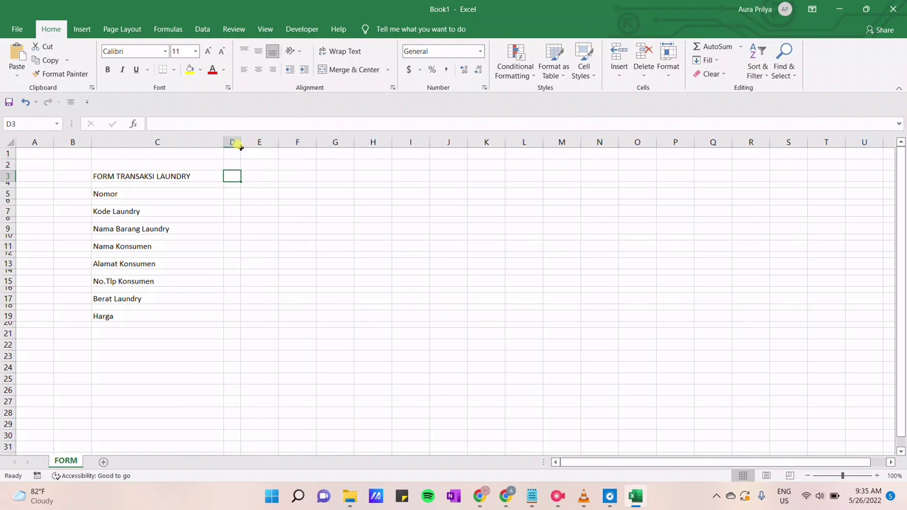
key("Down")
key("Down")
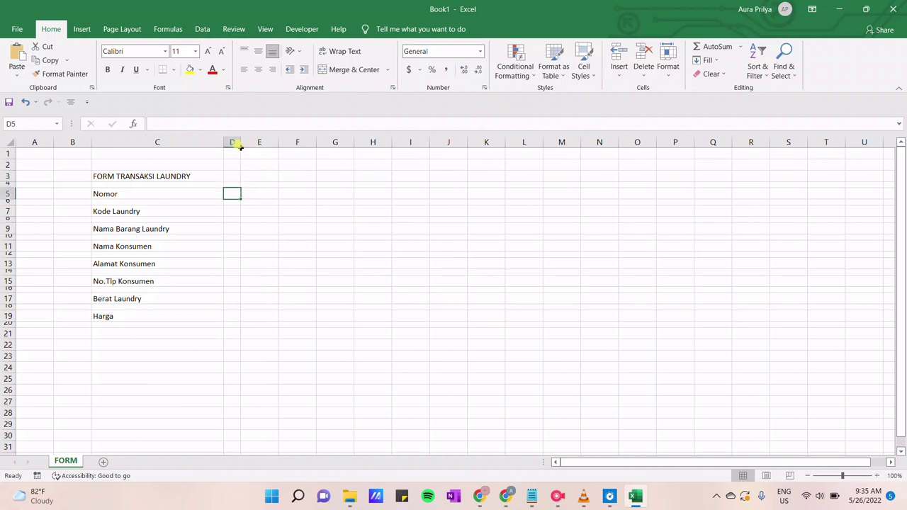
type(":")
key("Down")
key("Down")
type(":")
key("Down")
key("Down")
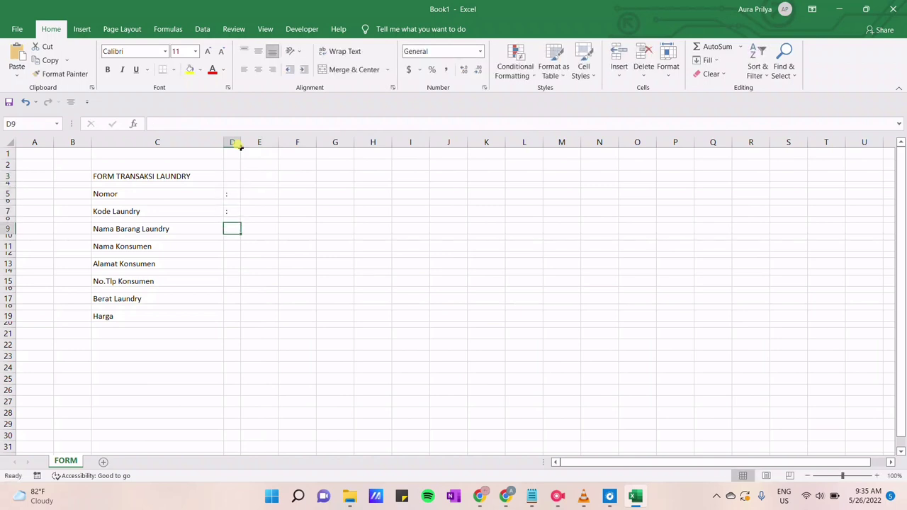
type(":")
key("Down")
key("Down")
type(":")
key("Down")
key("Down")
type(":")
key("Down")
key("Down")
type(":")
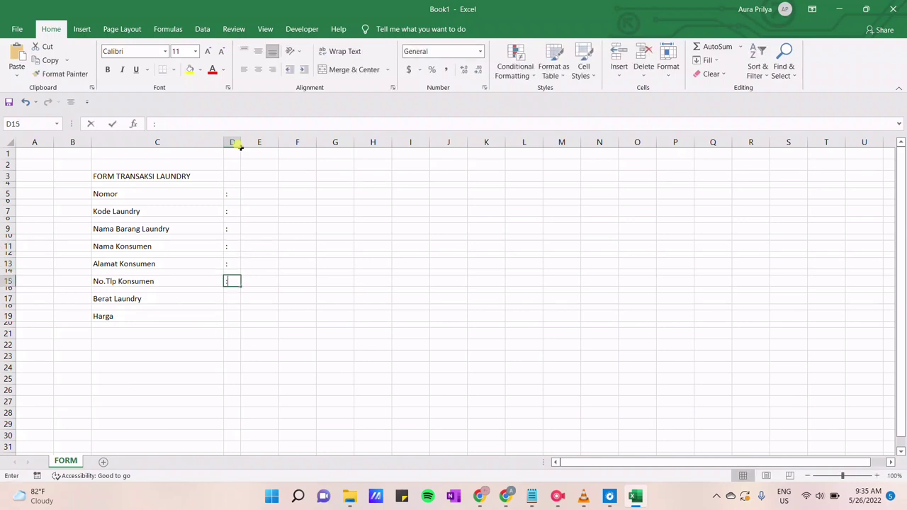
key("Down")
key("Down")
type(":")
key("Down")
key("Down")
type(":")
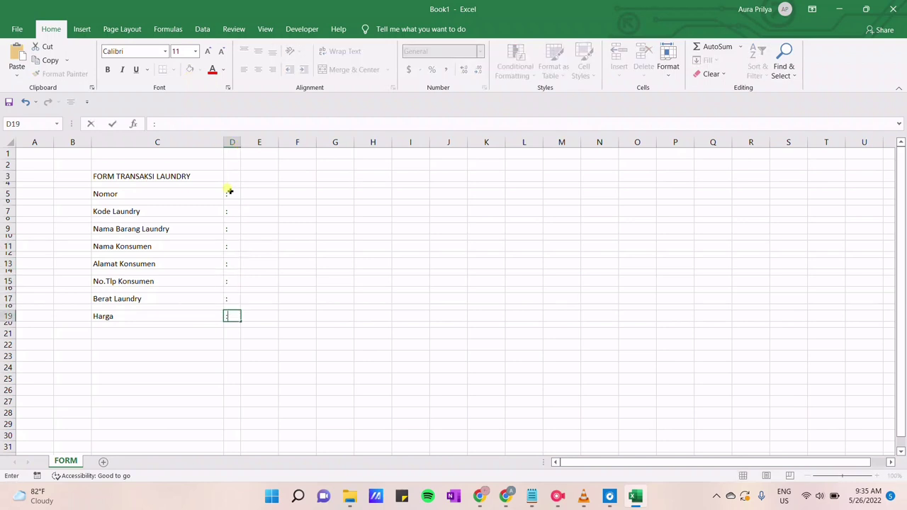
Center the colons in D5:D19
left_click_drag(230, 191, 231, 316)
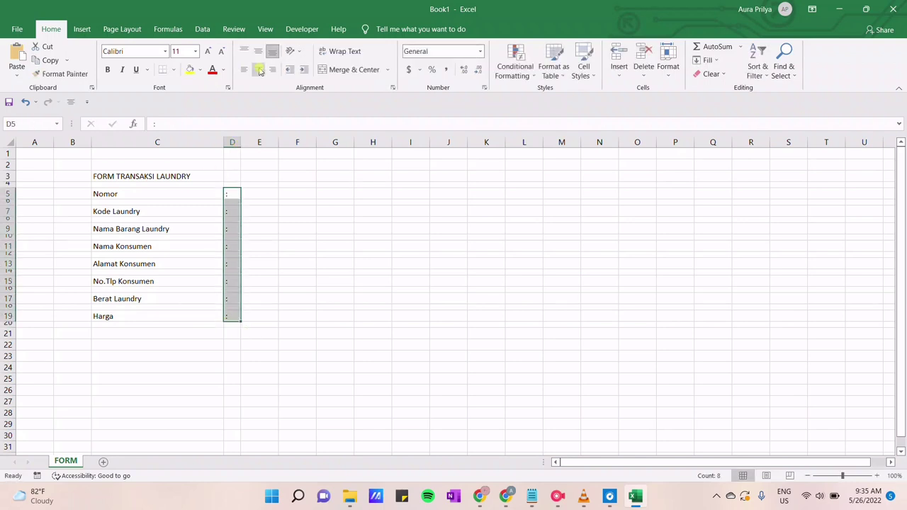
left_click(259, 71)
left_click(309, 265)
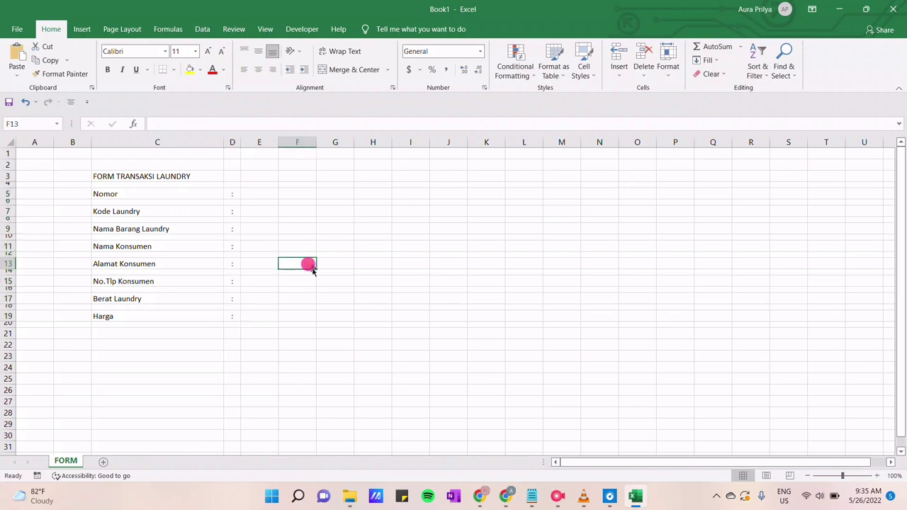
left_click(56, 177)
Narrow columns B and G to thin margins and widen columns E and F
left_click_drag(91, 141, 70, 143)
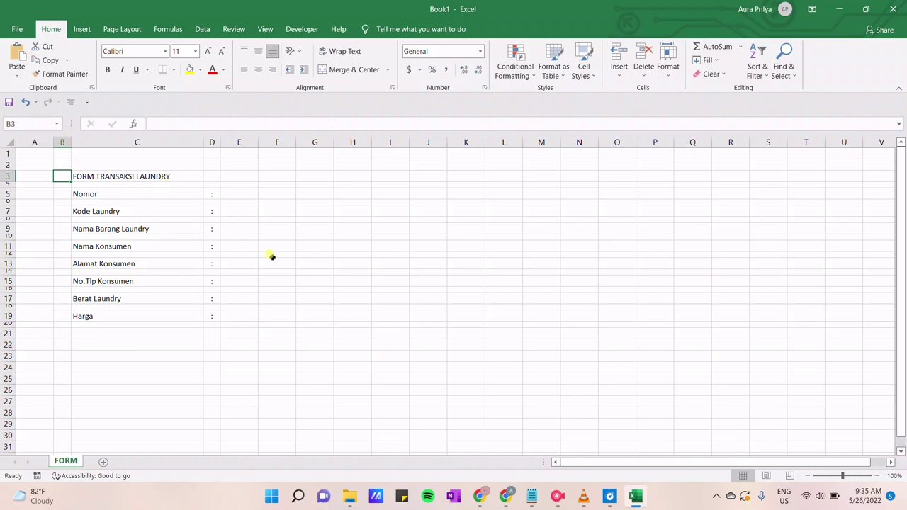
left_click(240, 173)
left_click_drag(258, 143, 408, 143)
left_click(324, 174)
left_click(410, 176)
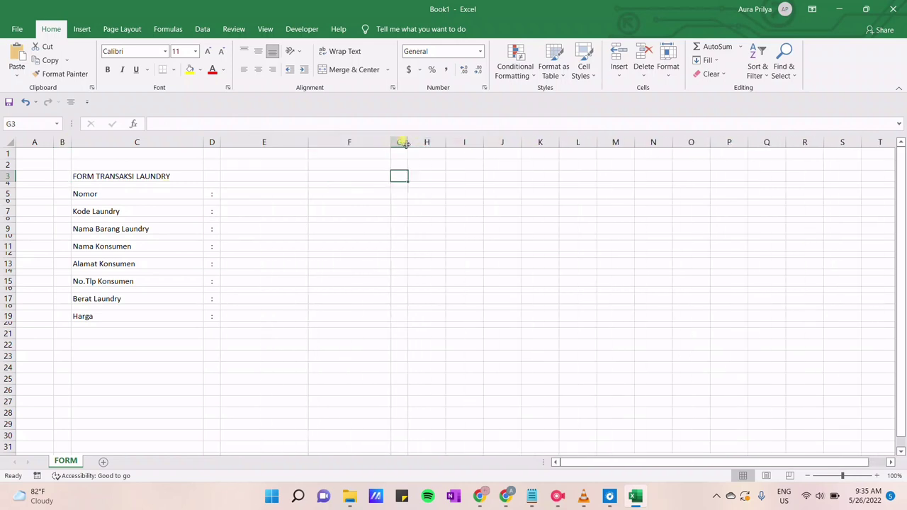
Fill the frame band light blue: row 3 from B to G, columns B and G, and C21:F21
left_click_drag(61, 175, 397, 175)
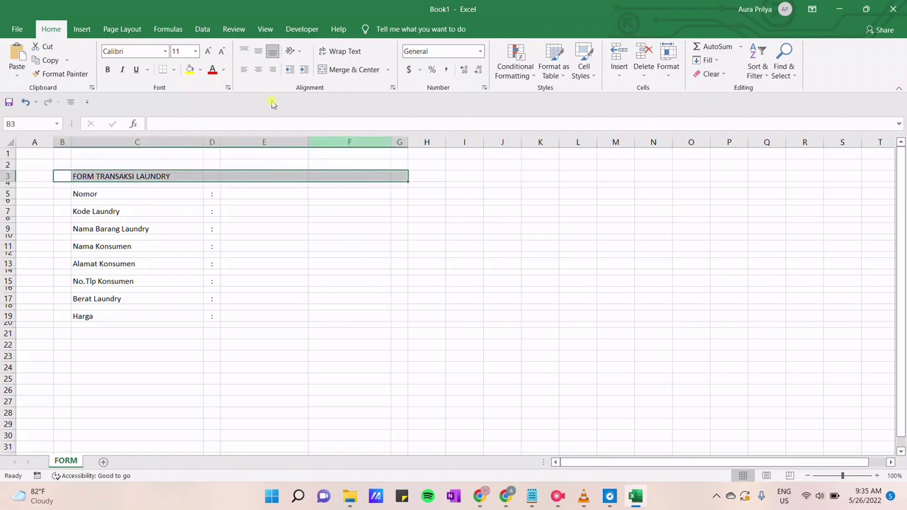
left_click(201, 71)
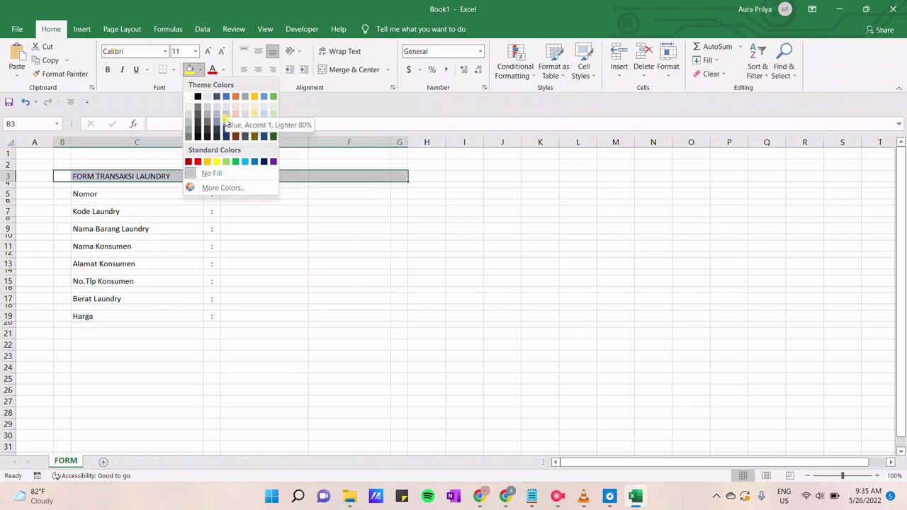
left_click(225, 119)
left_click(62, 176)
left_click_drag(71, 181, 71, 336)
left_click(399, 175)
left_click_drag(408, 182, 417, 336)
left_click_drag(137, 334, 344, 334)
left_click(190, 69)
Narrow columns B and G further and fill the interior C4:F20 white
left_click(63, 164)
left_click_drag(71, 143, 67, 143)
left_click(395, 165)
left_click_drag(403, 143, 399, 142)
left_click_drag(68, 182, 383, 323)
left_click(199, 68)
left_click(193, 94)
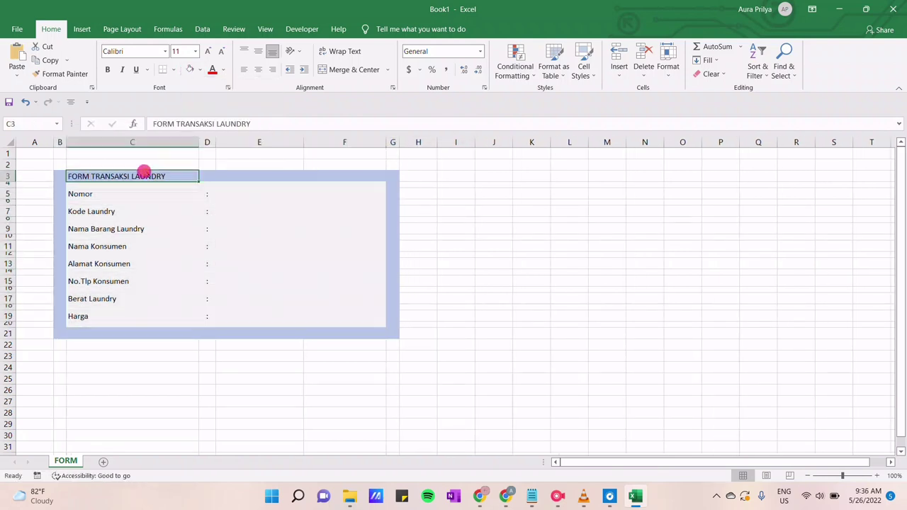
left_click(143, 173)
Set the title and all form labels to Times New Roman, size 12
left_click(139, 193, "ctrl")
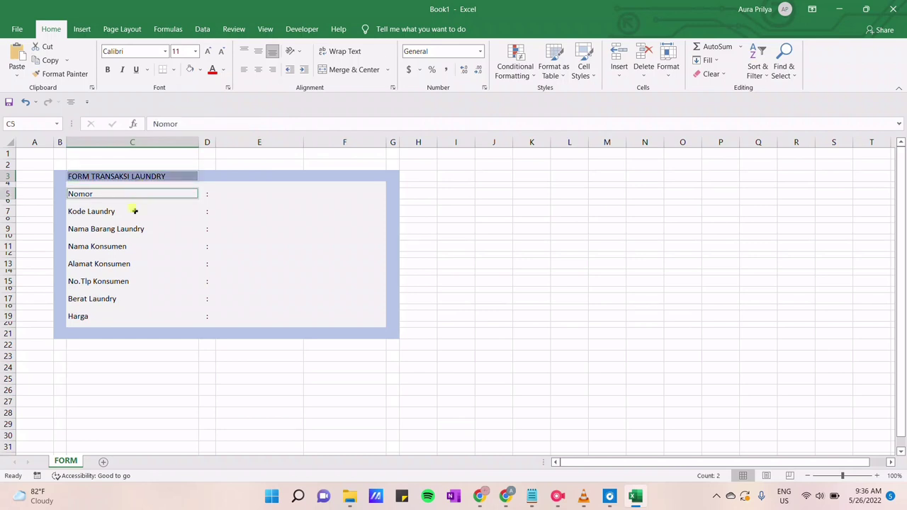
left_click(134, 211, "ctrl")
left_click(130, 229, "ctrl")
left_click(125, 245, "ctrl")
left_click(122, 263, "ctrl")
left_click(117, 281, "ctrl")
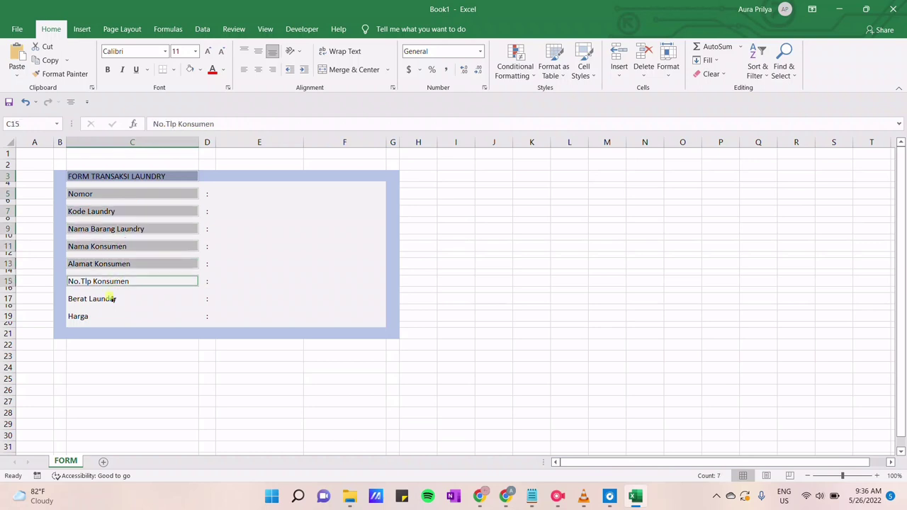
left_click(112, 299, "ctrl")
left_click(108, 315, "ctrl")
left_click(132, 50)
key("BackSpace")
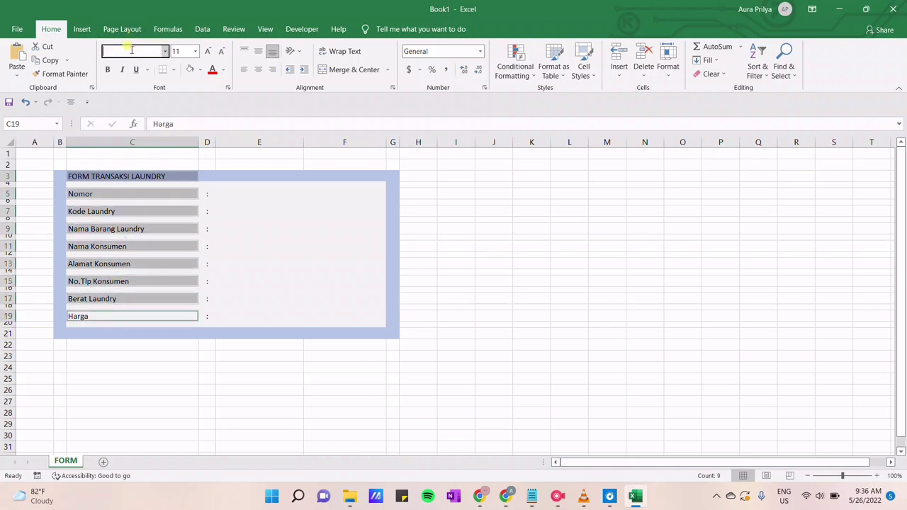
type("Time")
key("Return")
left_click(208, 51)
left_click(208, 51)
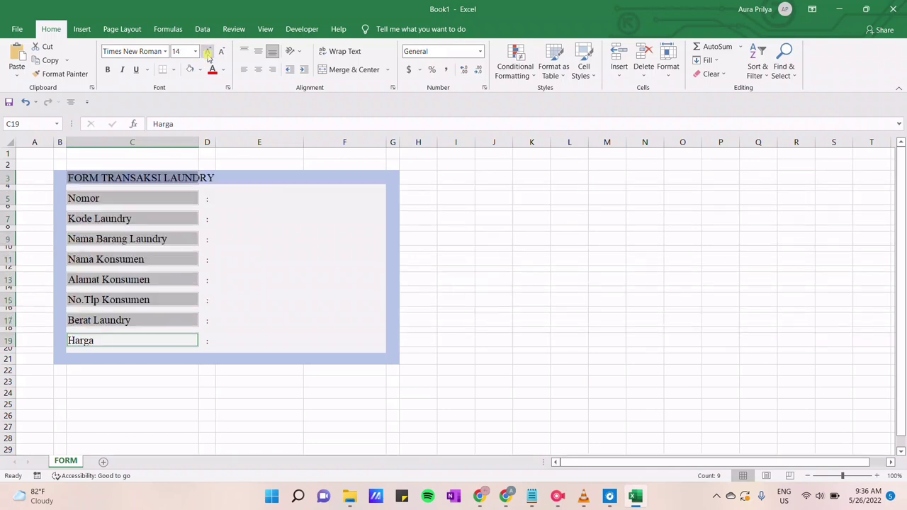
left_click(221, 51)
Make the FORM TRANSAKSI LAUNDRY title bold
left_click(219, 182)
left_click(170, 177)
key("ctrl+b")
Shade the entry cells E5 through E19 light grey
left_click(233, 199)
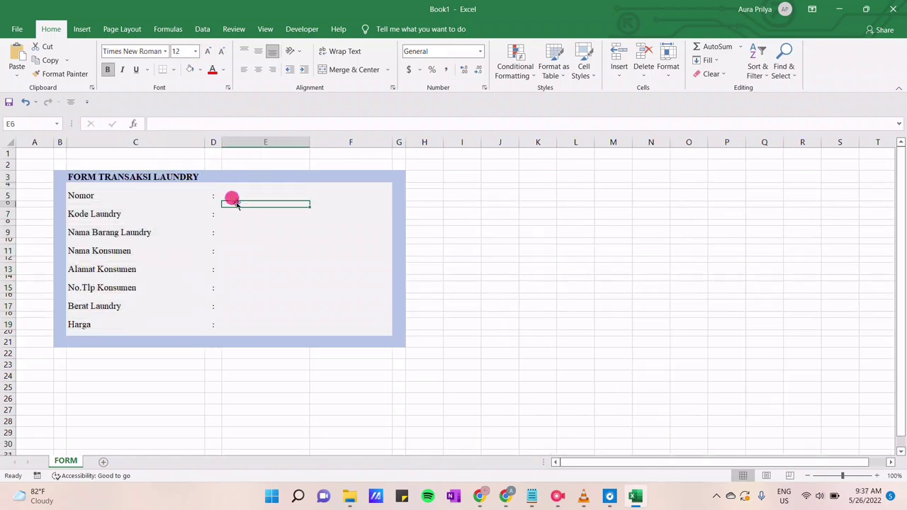
left_click(236, 214, "ctrl")
left_click(224, 233, "ctrl")
left_click(231, 251, "ctrl")
left_click(235, 270, "ctrl")
left_click(235, 288, "ctrl")
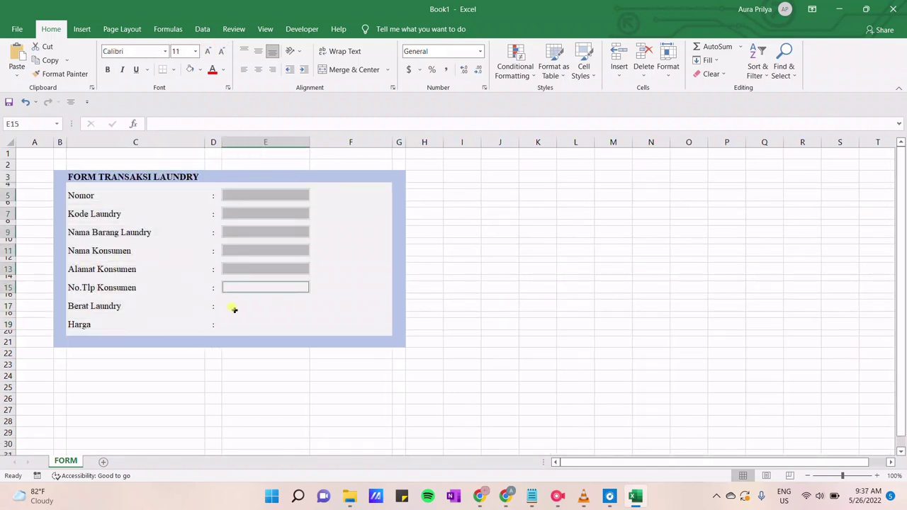
left_click(234, 306, "ctrl")
left_click(232, 325, "ctrl")
left_click(200, 68)
left_click(189, 90)
Enter '/Kg' in F17 in Times New Roman, size 12
left_click(326, 305)
type("/Kg")
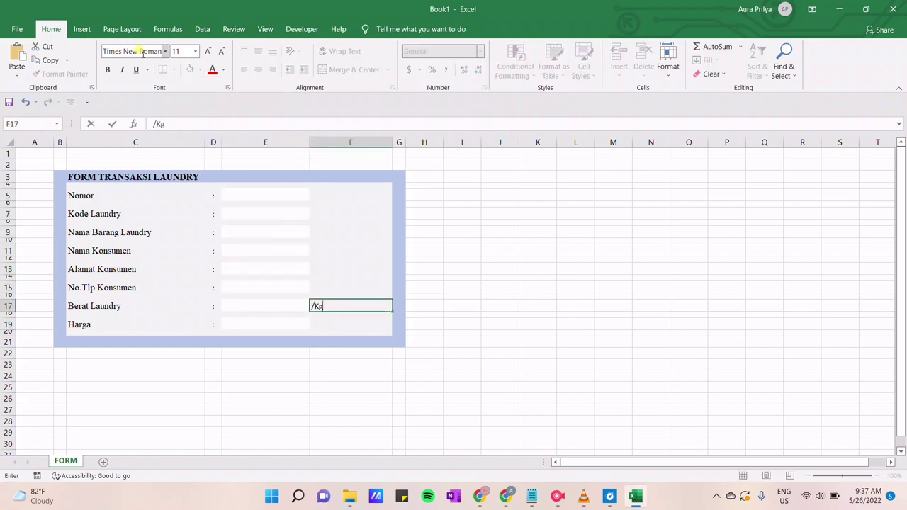
left_click_drag(312, 305, 345, 305)
left_click(134, 51)
key("Return")
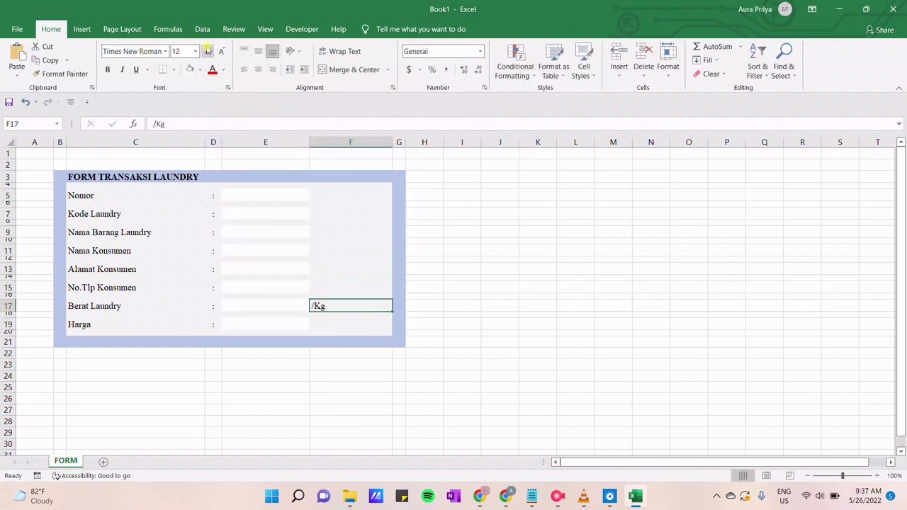
left_click(462, 234)
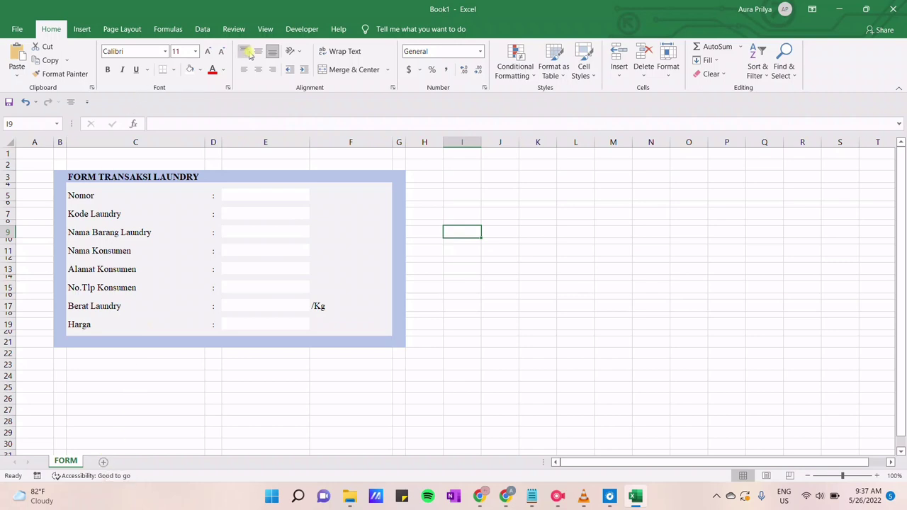
Draw an ActiveX command button to the right of the Nomor field
left_click(305, 32)
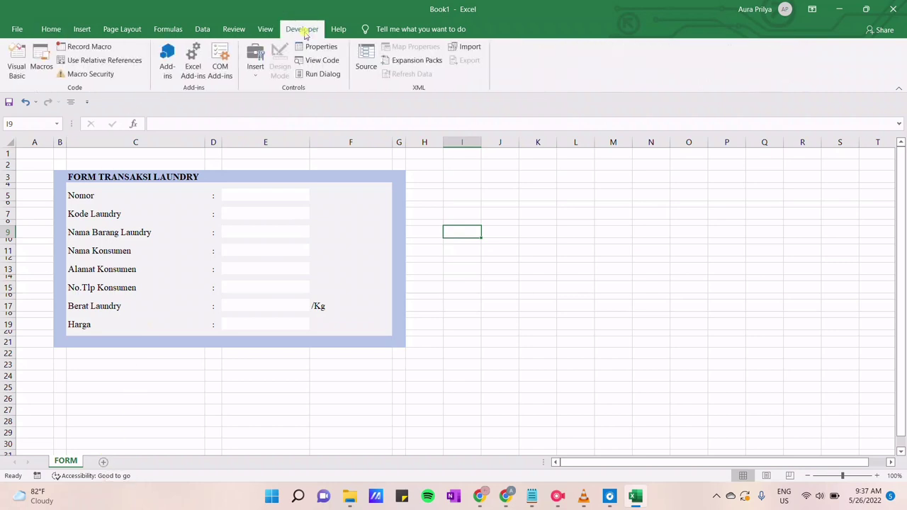
left_click(256, 62)
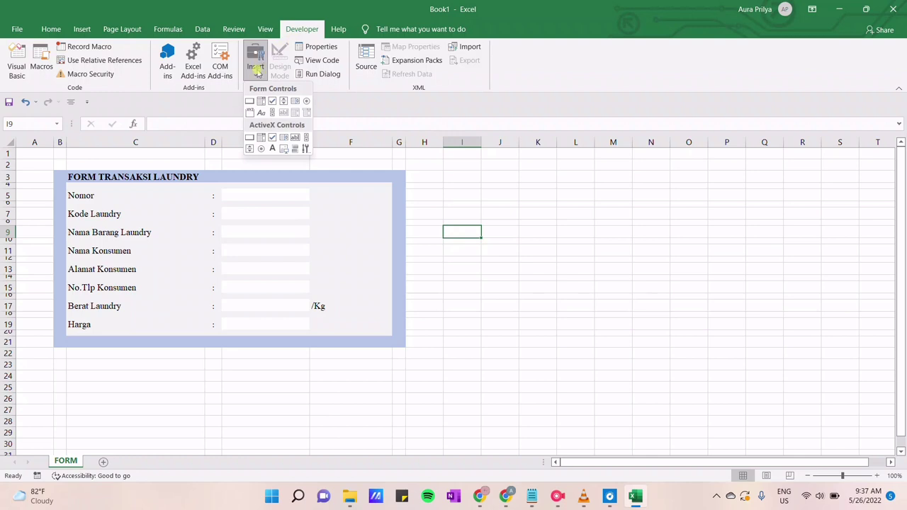
left_click(248, 138)
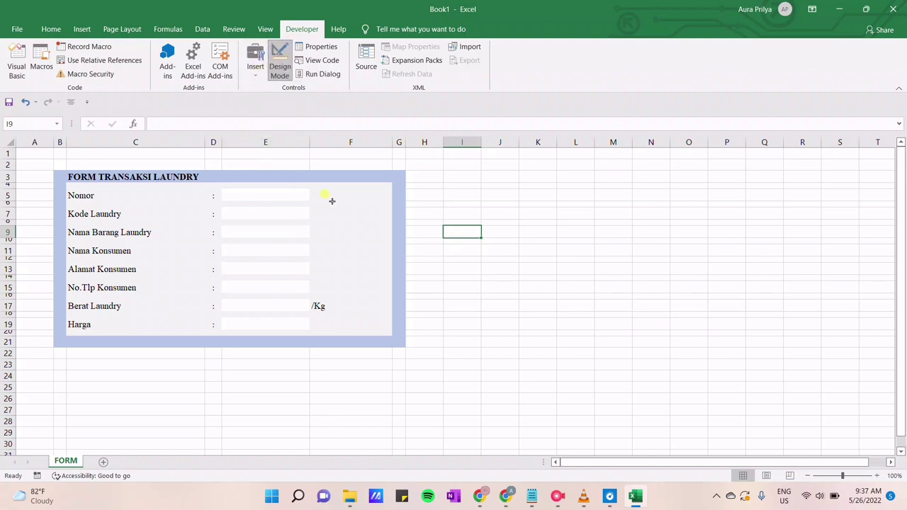
mouse_move(330, 200)
left_mouse_down()
mouse_move(345, 205)
mouse_move(337, 199)
left_mouse_up()
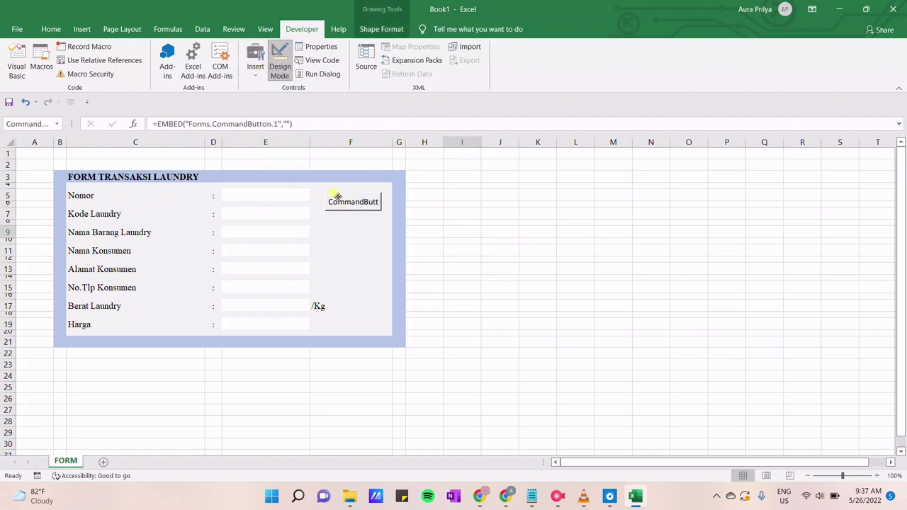
Name the new button 'save' and give it the caption SIMPAN
right_click(338, 197)
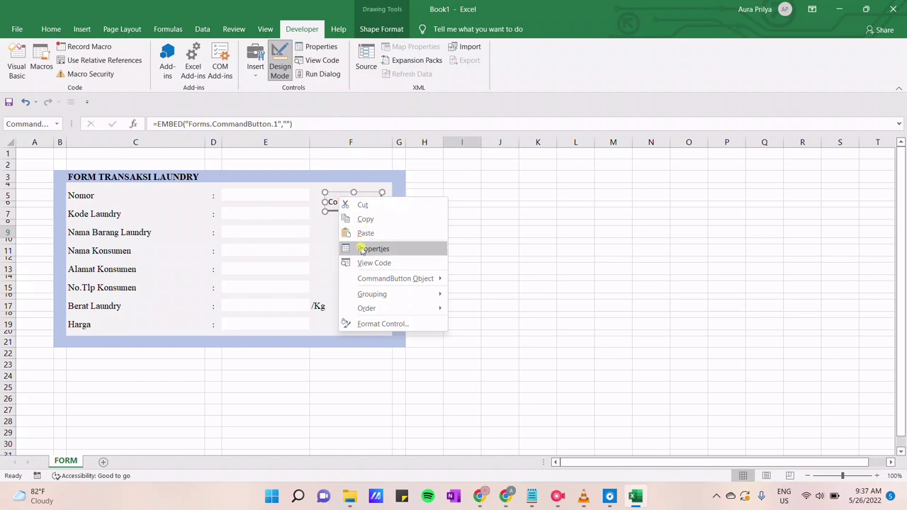
left_click(362, 250)
left_click_drag(151, 63, 63, 63)
key("BackSpace")
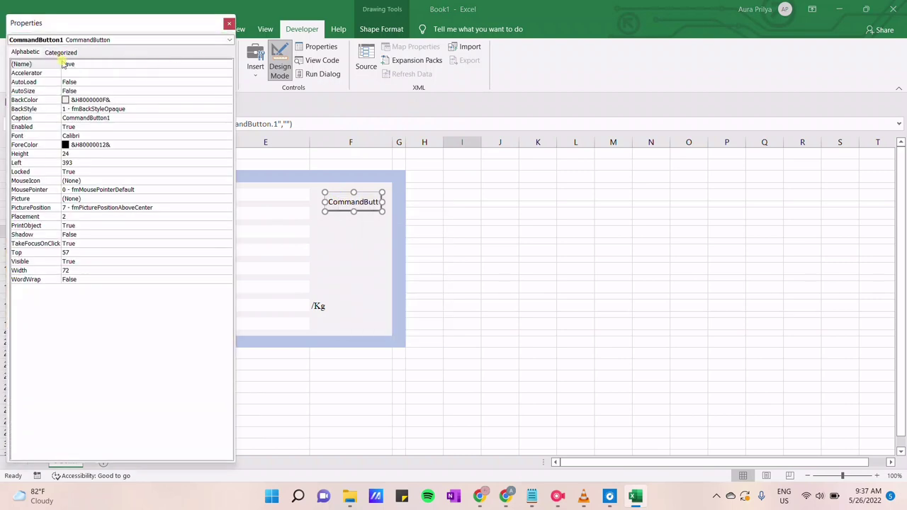
left_click(106, 118)
left_click(61, 119)
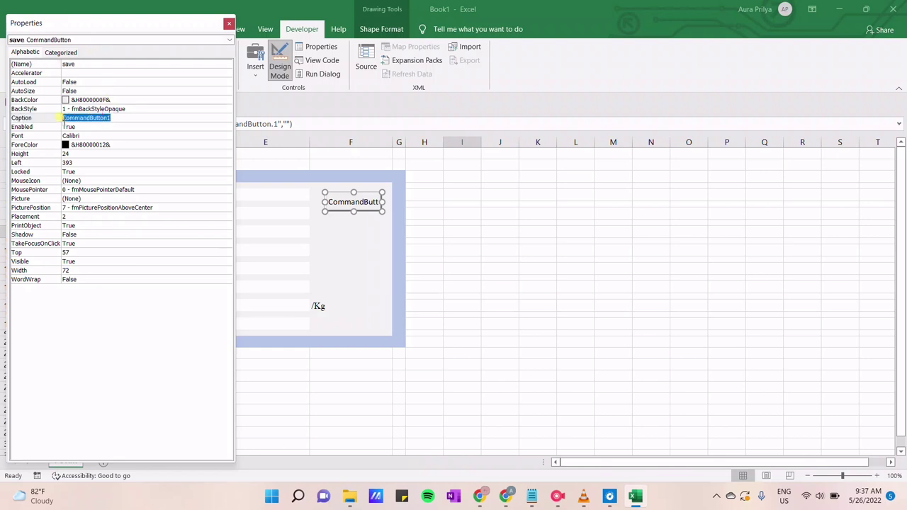
key("BackSpace")
type("SIMPAN")
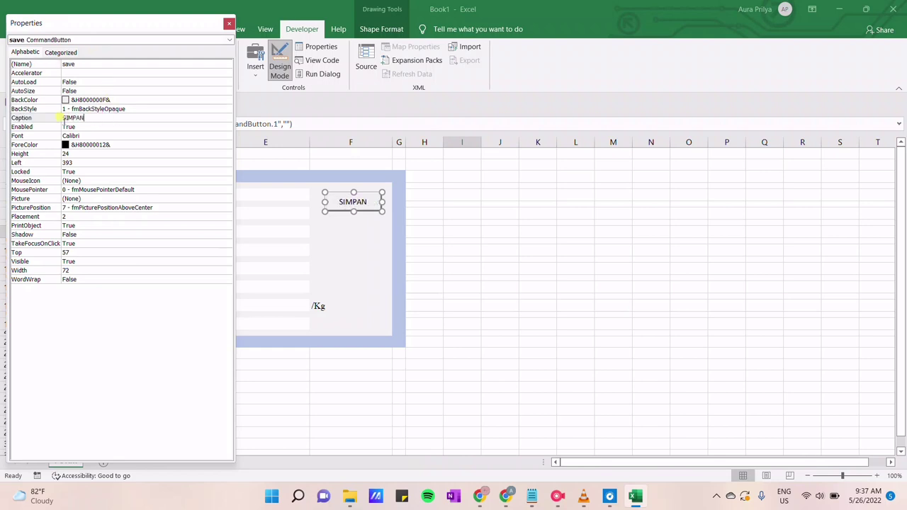
left_click(129, 101)
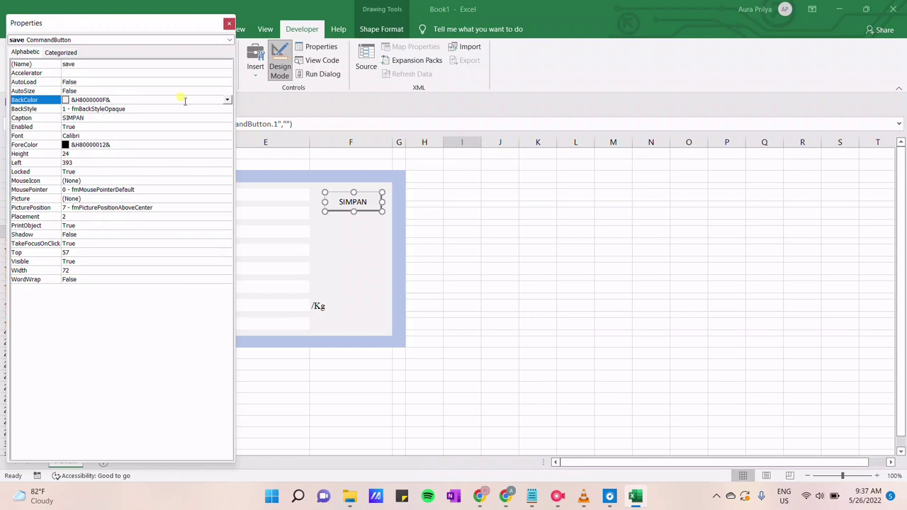
Set the SIMPAN button's background colour to orange from the palette
left_click(228, 101)
left_click(138, 112)
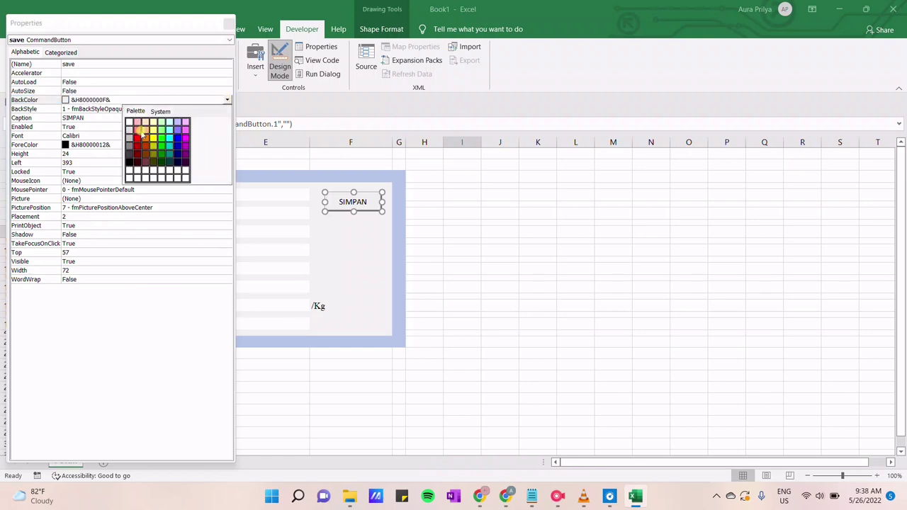
left_click(184, 130)
left_click(228, 100)
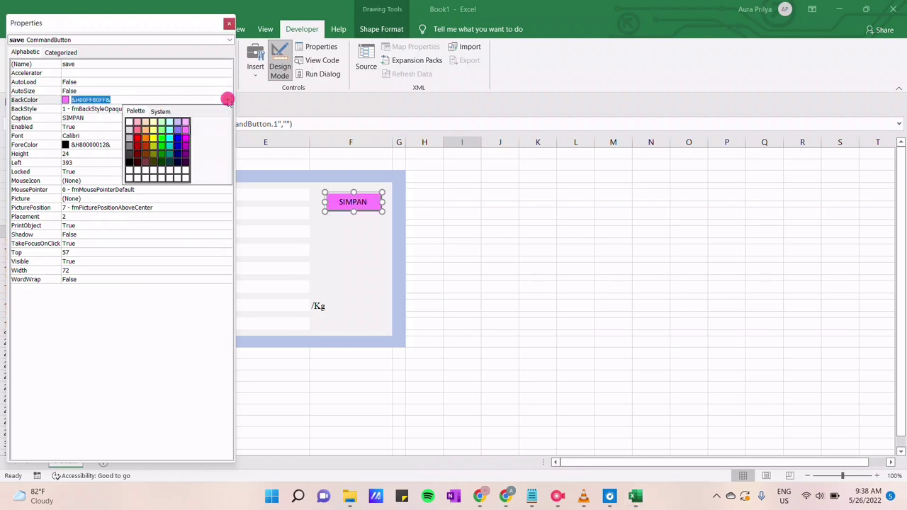
left_click(164, 130)
left_click(227, 100)
left_click(144, 129)
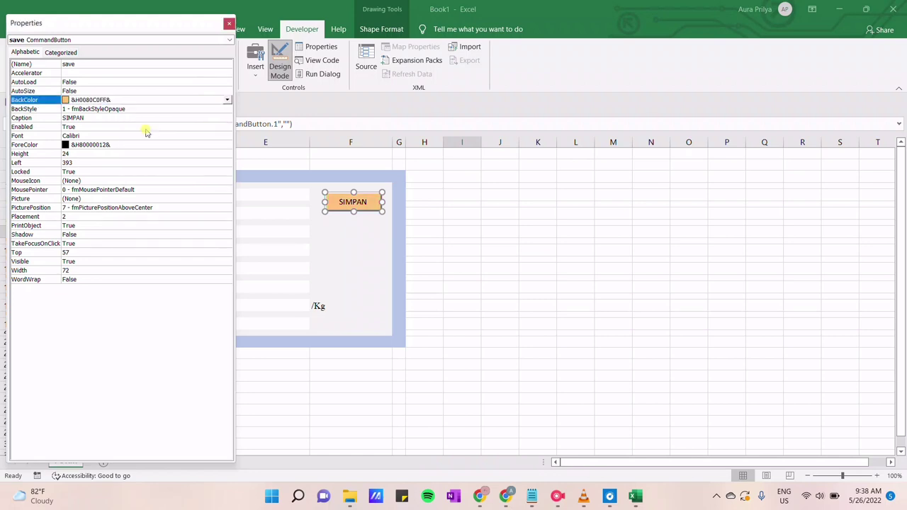
Make the SIMPAN caption bold Palatino Linotype, then pick another ActiveX command button
left_click(103, 135)
left_click(226, 137)
scroll(67, 124, "down", 15)
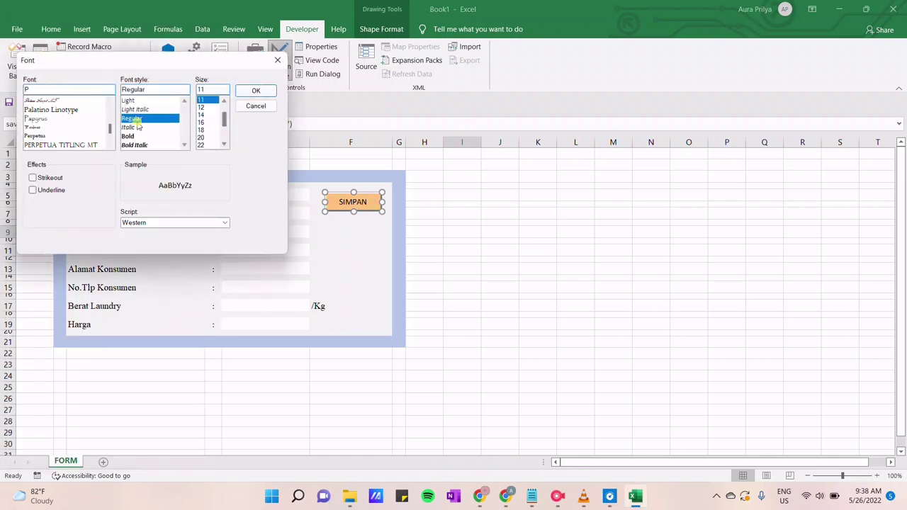
left_click(51, 110)
left_click(129, 119)
left_click(250, 90)
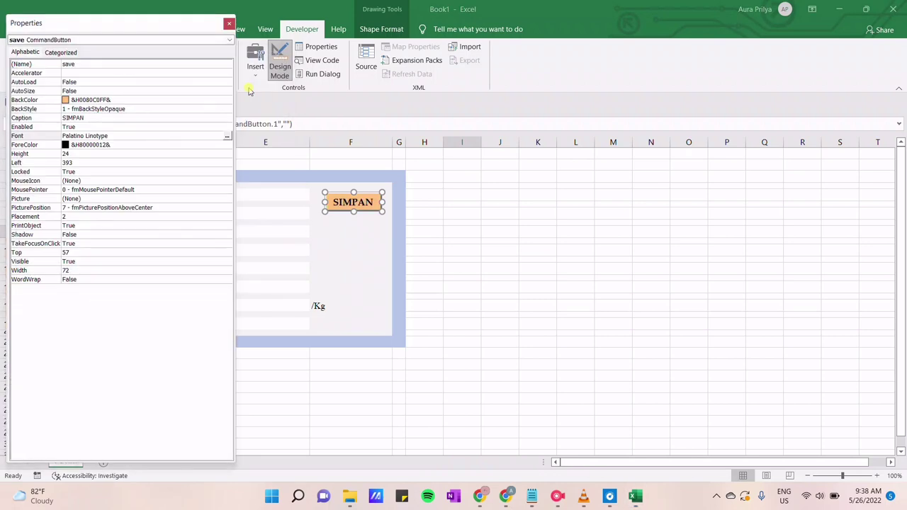
left_click(229, 23)
left_click(255, 62)
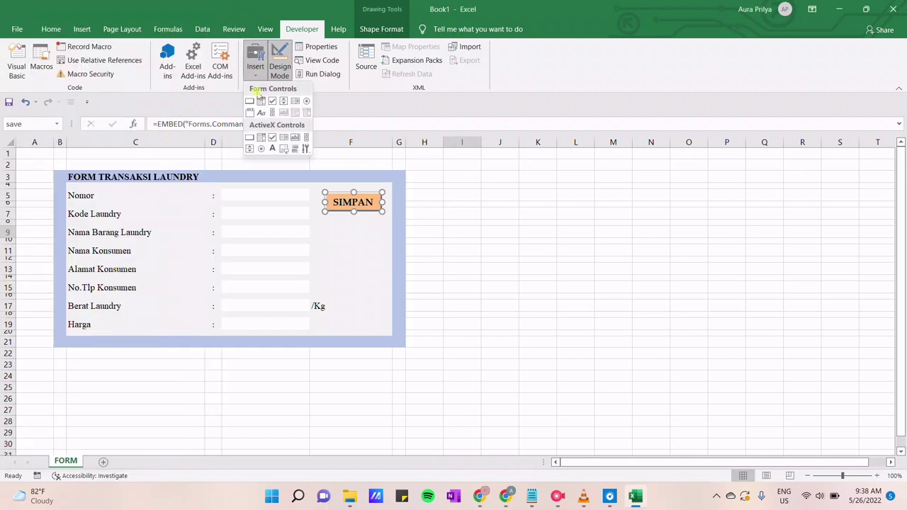
left_click(249, 137)
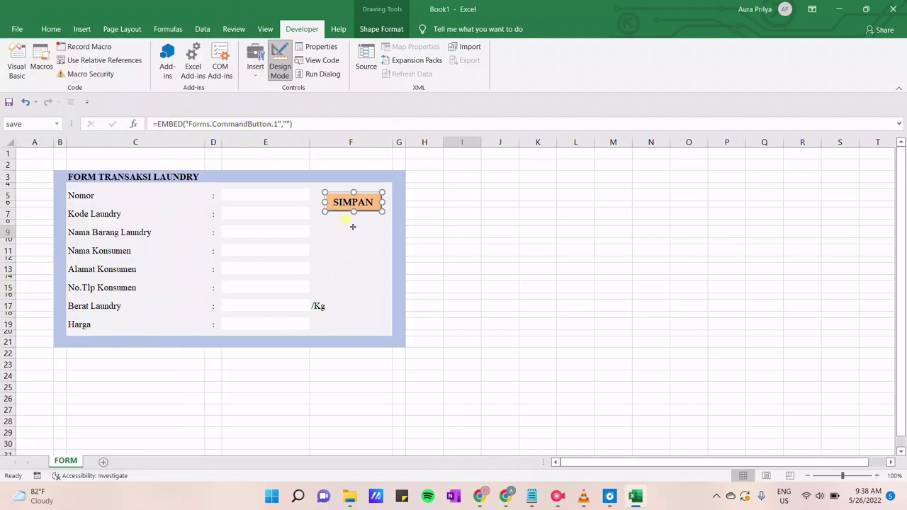
Draw a command button under SIMPAN and name it transaksi
left_click(342, 235)
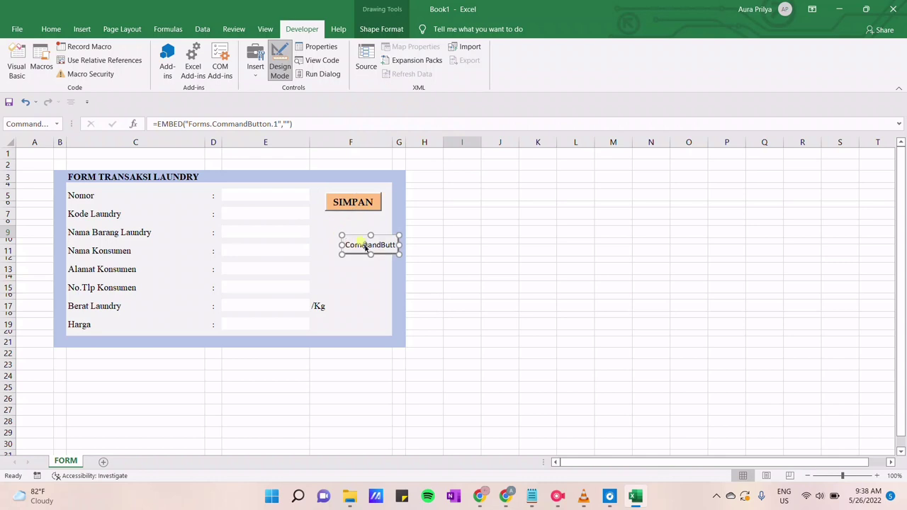
left_click_drag(358, 244, 342, 240)
right_click(348, 241)
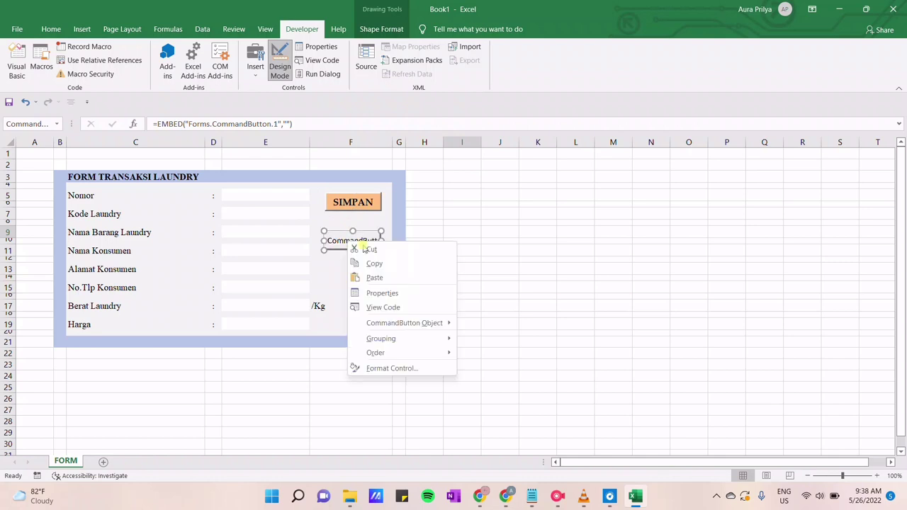
left_click(386, 291)
left_click(118, 62)
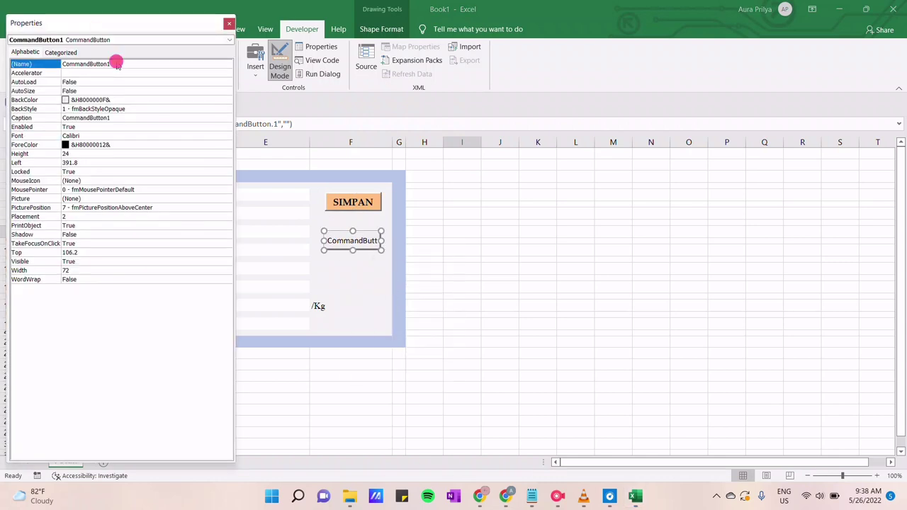
left_click_drag(118, 62, 60, 64)
key("BackSpace")
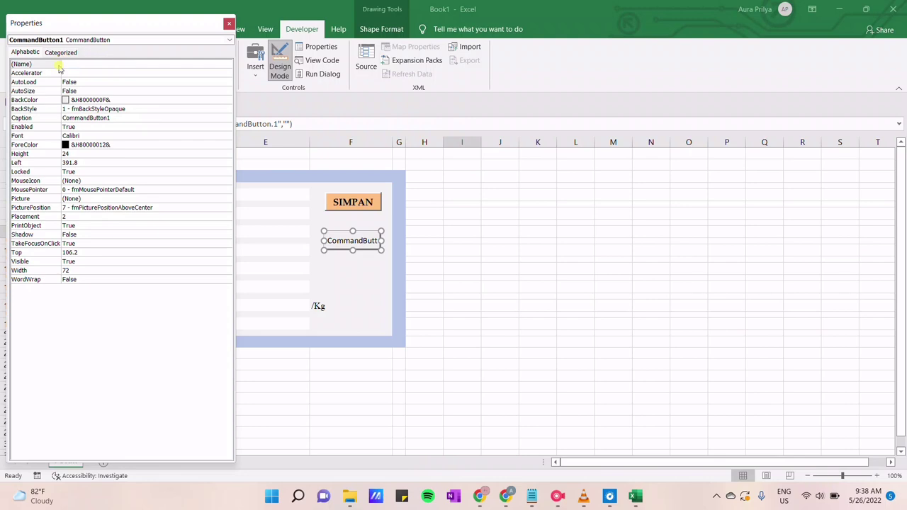
left_click(106, 118)
Caption the button TRANSAKSI and give it a light orange background
left_click_drag(110, 118, 48, 130)
type("T")
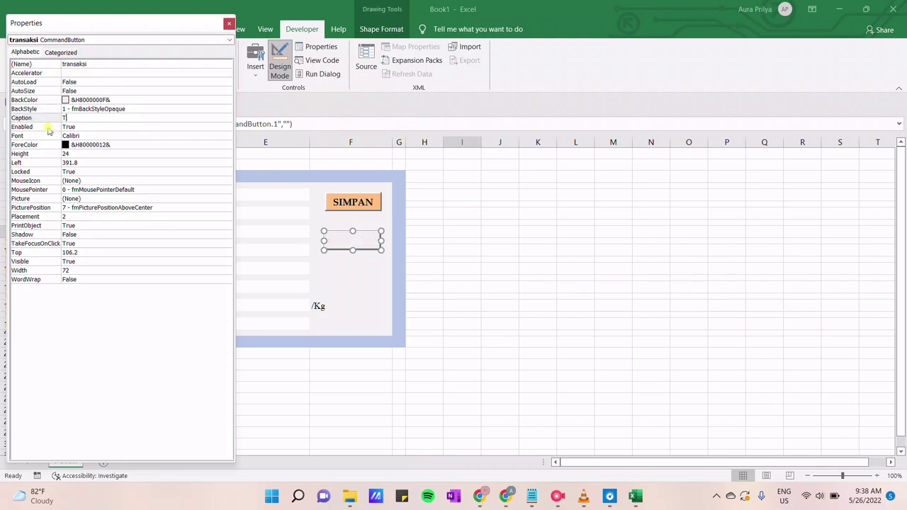
type("RSA")
type("SAKSI")
left_click(141, 101)
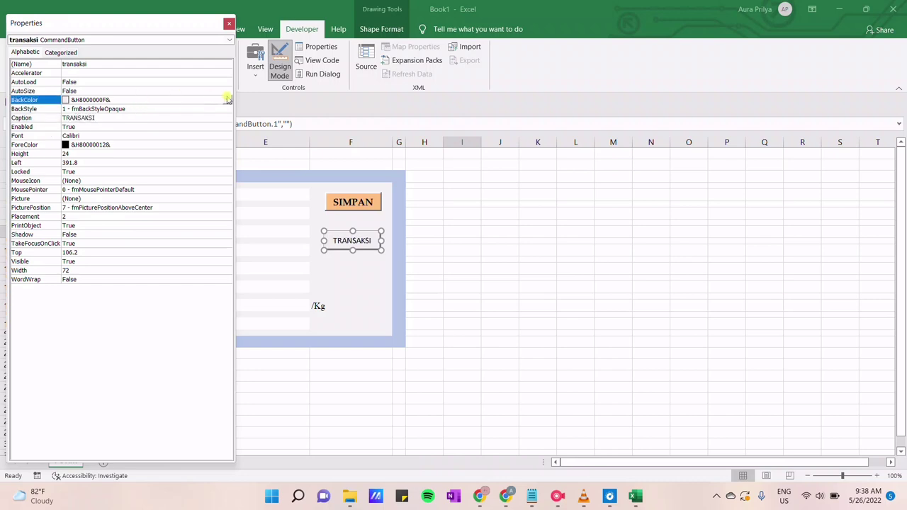
left_click(227, 99)
left_click(136, 112)
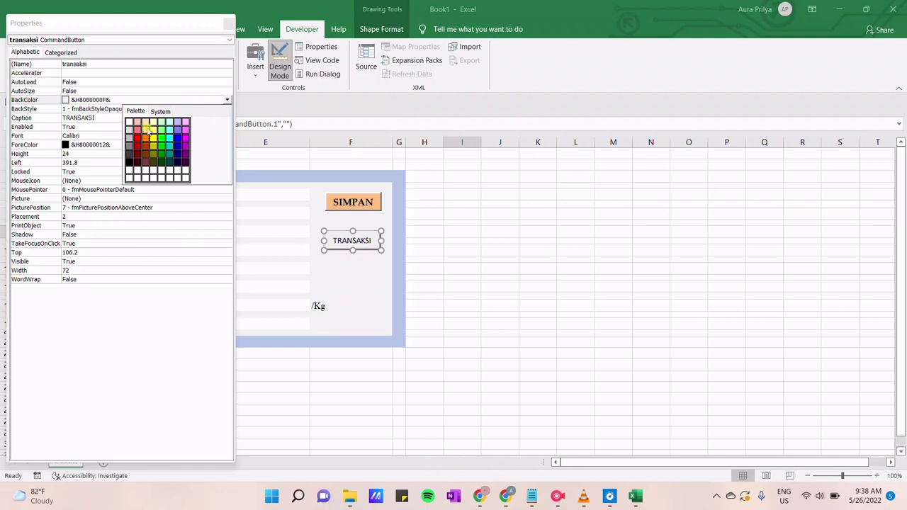
left_click(146, 128)
Set the caption to bold 12-point Palatino Linotype, then add a new blank sheet
left_click(132, 136)
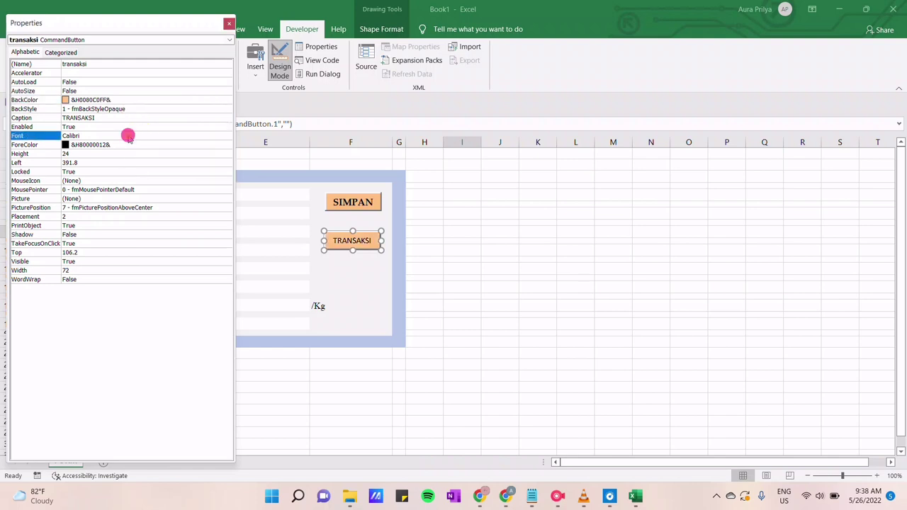
left_click(227, 135)
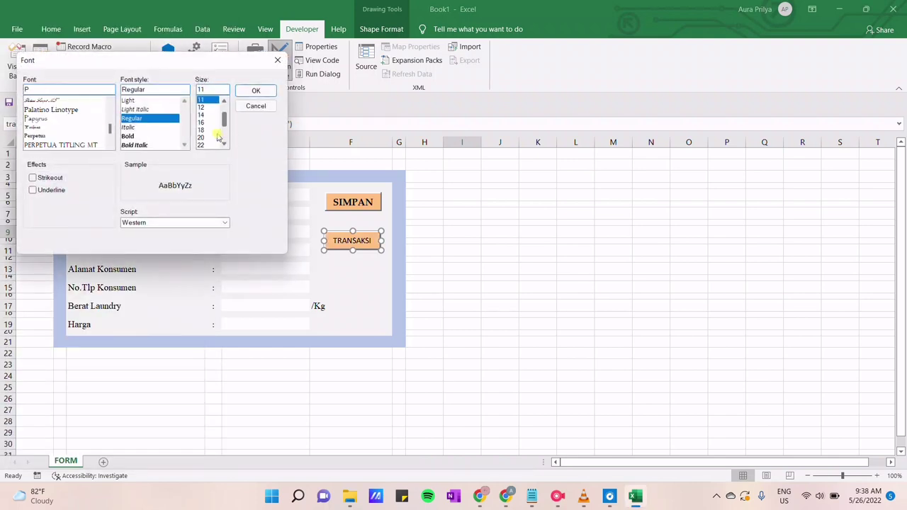
left_click(91, 109)
left_click(128, 119)
left_click(201, 107)
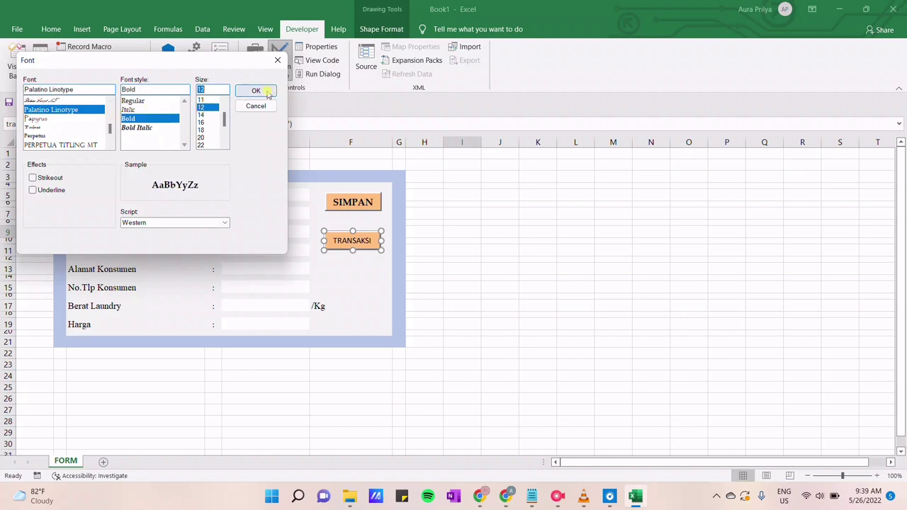
left_click(256, 90)
left_click(422, 249)
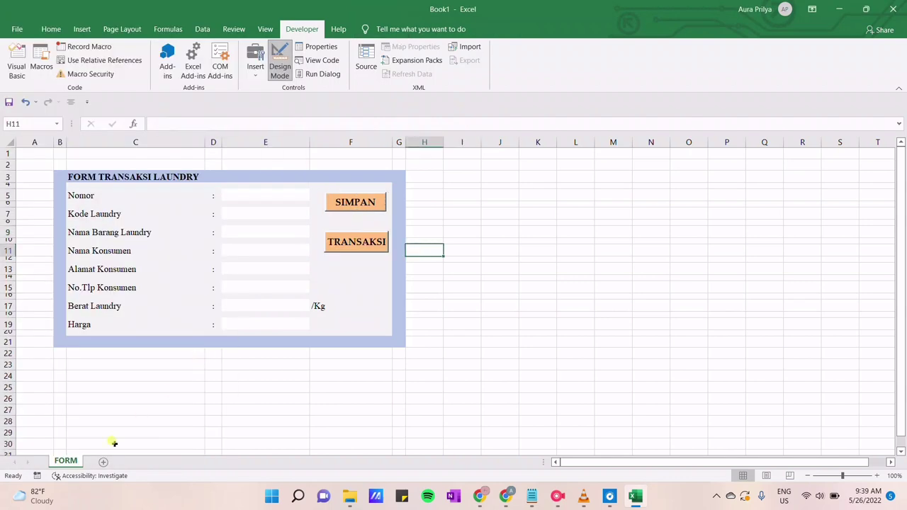
left_click(102, 462)
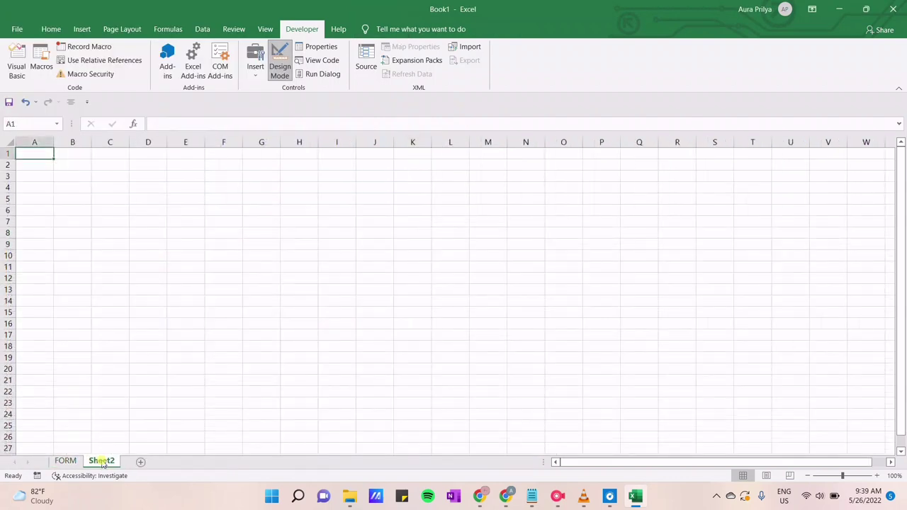
Rename the new sheet to TRANSAKSI
right_click(102, 462)
left_click(147, 351)
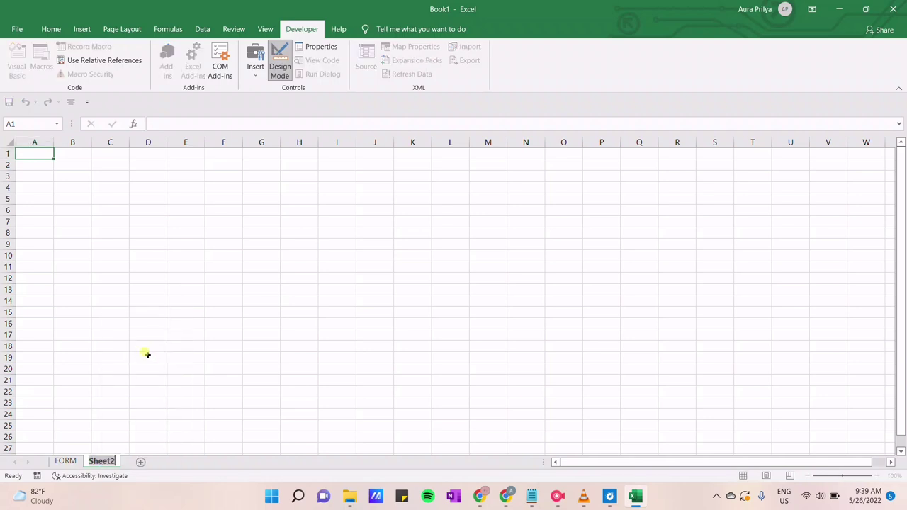
type("TRANSAKSI")
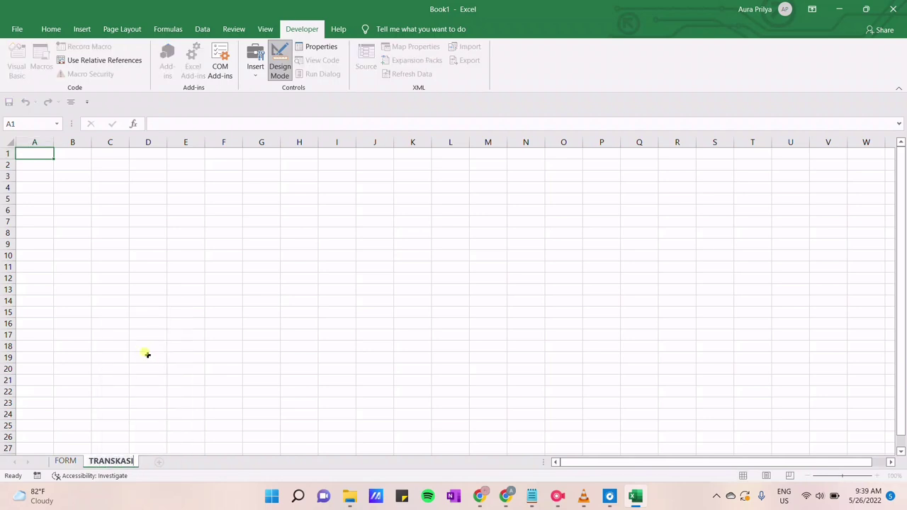
key("BackSpace")
key("BackSpace")
key("BackSpace")
key("BackSpace")
type("AKS")
left_click(60, 172)
left_click(51, 29)
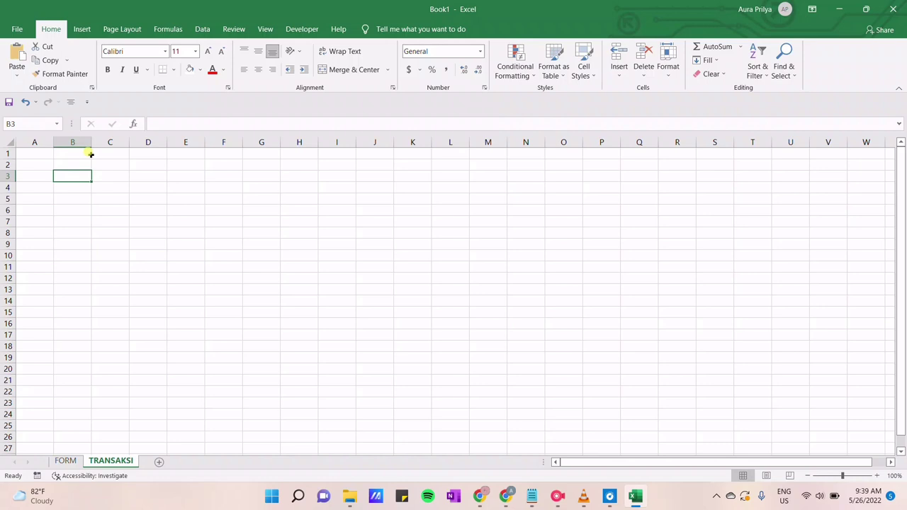
Enter headers No, Kode Laundry, Nama Barang Laundry, Nama Konsumen, Alamat Konsumen, No.Tlp Konsumen, Berat Laundry/Kg, Harga in B2:I2
key("Up")
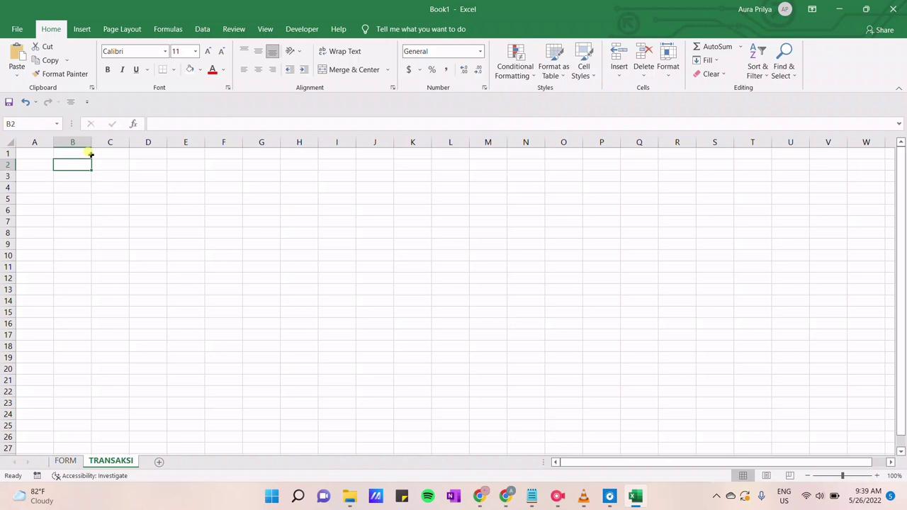
type("No")
key("Tab")
type("Kode Laundry")
key("Tab")
type("Nama Barang Laundry")
key("Tab")
type("Nama Kos")
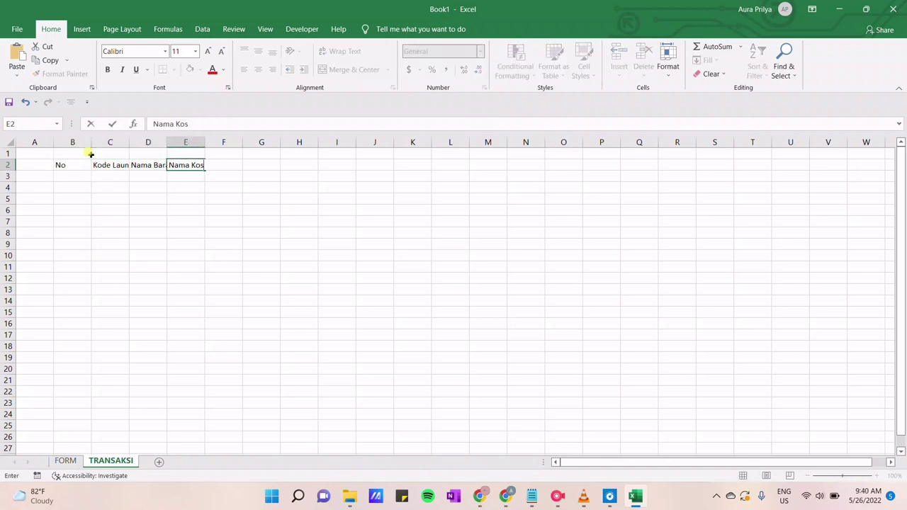
type("sumen")
key("Tab")
type("Alamat Konsumen")
key("Tab")
type("No.Tlp Konsumen")
key("Tab")
type("Berat Laundry/Kg")
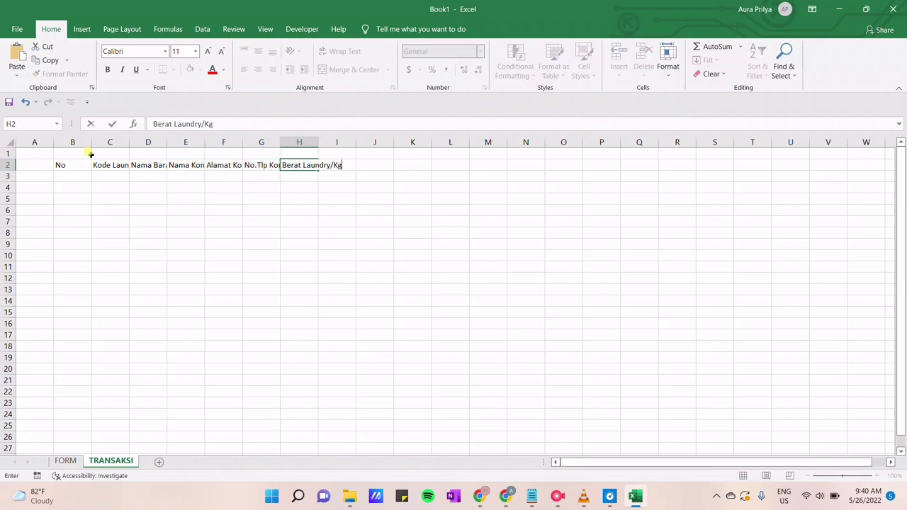
key("Tab")
type("Harga")
left_click(110, 164)
Autofit columns C through H and widen column I so every header fits
double_click(129, 142)
key("Right")
double_click(193, 141)
key("Right")
double_click(282, 142)
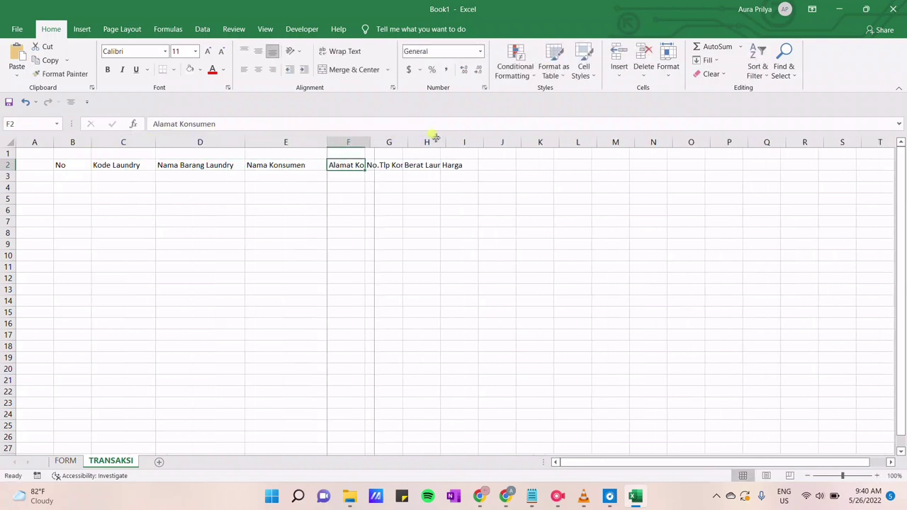
double_click(366, 142)
key("Right")
double_click(462, 141)
key("Right")
double_click(537, 142)
key("Right")
left_click_drag(617, 142, 634, 142)
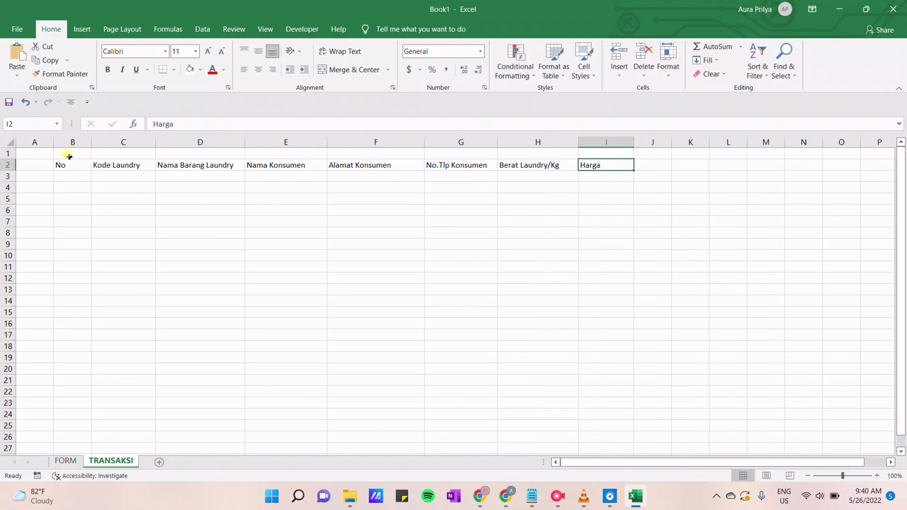
left_click_drag(69, 161, 620, 241)
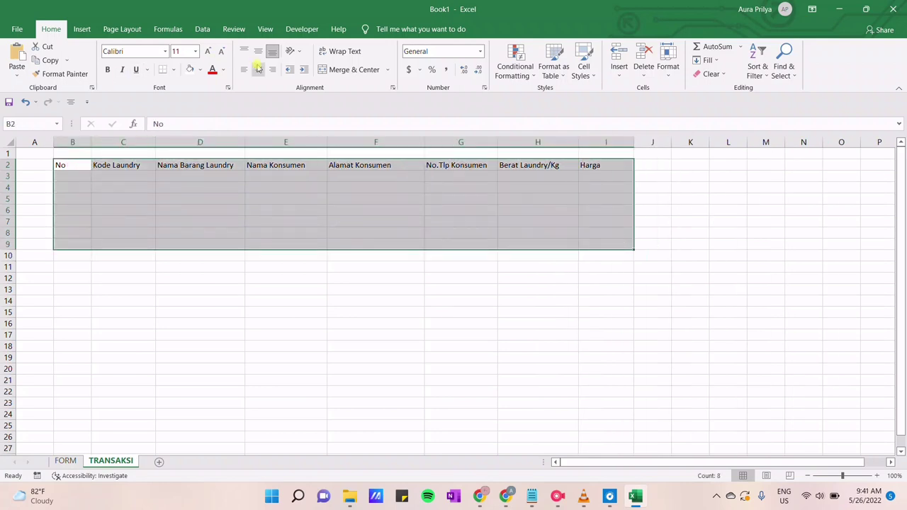
Border all cells of B2:I9 and format headers centred, Times New Roman 12, light blue fill
left_click(173, 69)
left_click(186, 170)
left_click_drag(74, 163, 628, 165)
left_click(258, 69)
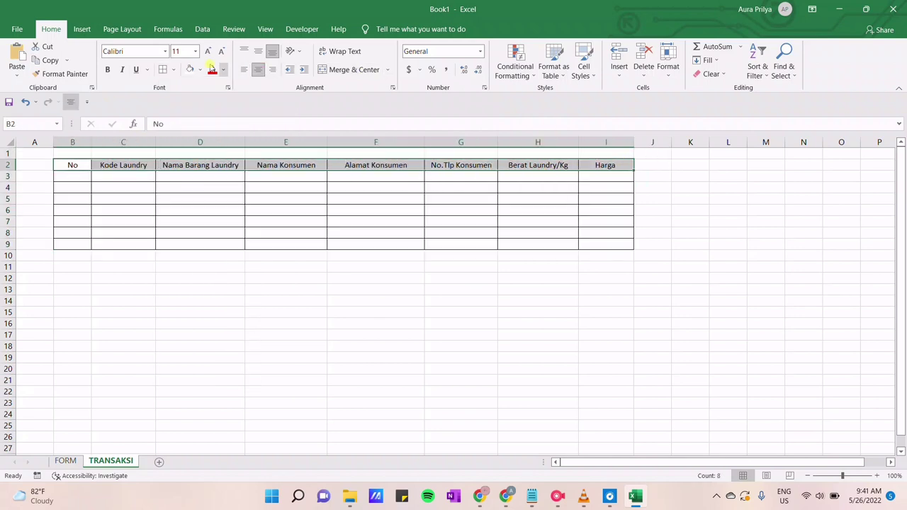
left_click(145, 51)
type("Times New Roman")
key("Return")
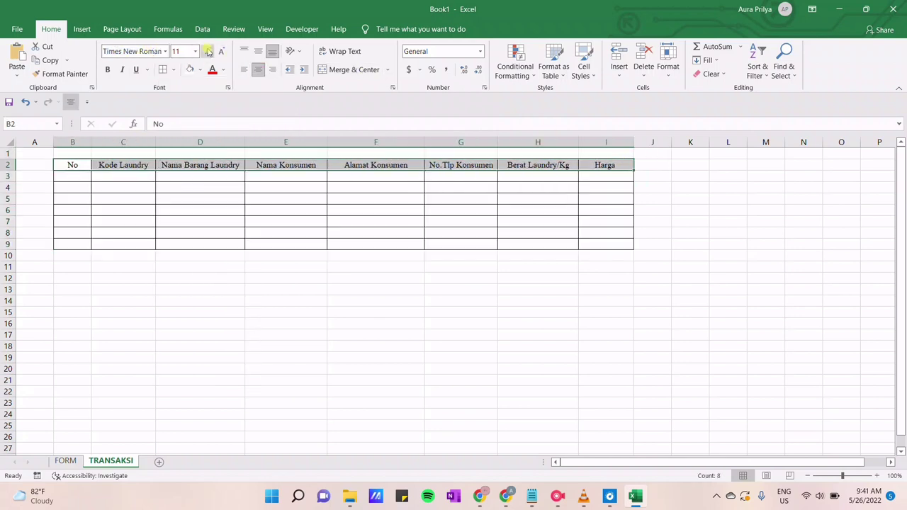
left_click(207, 51)
left_click(199, 70)
left_click(228, 113)
left_click(261, 287)
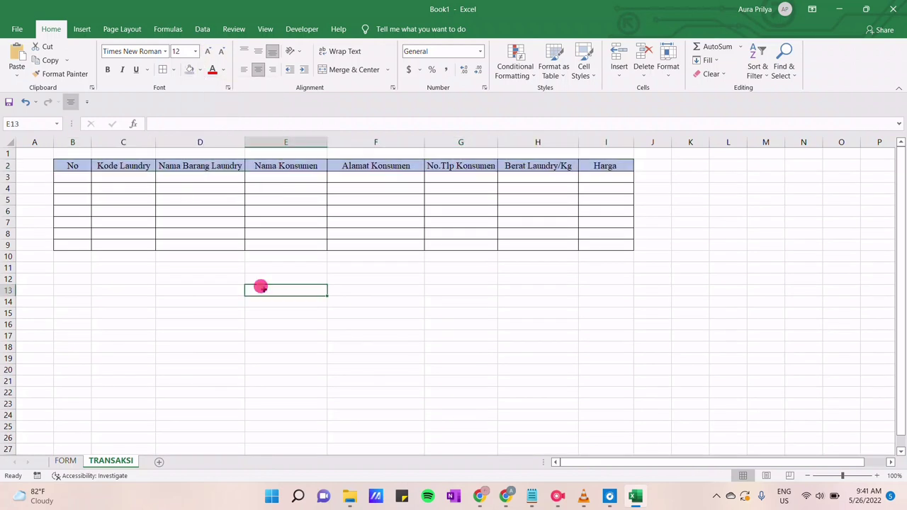
Centre the No (B3:B9) and Harga (I3:I9) columns and left-align data cells C3:H9
left_click_drag(72, 179, 66, 243)
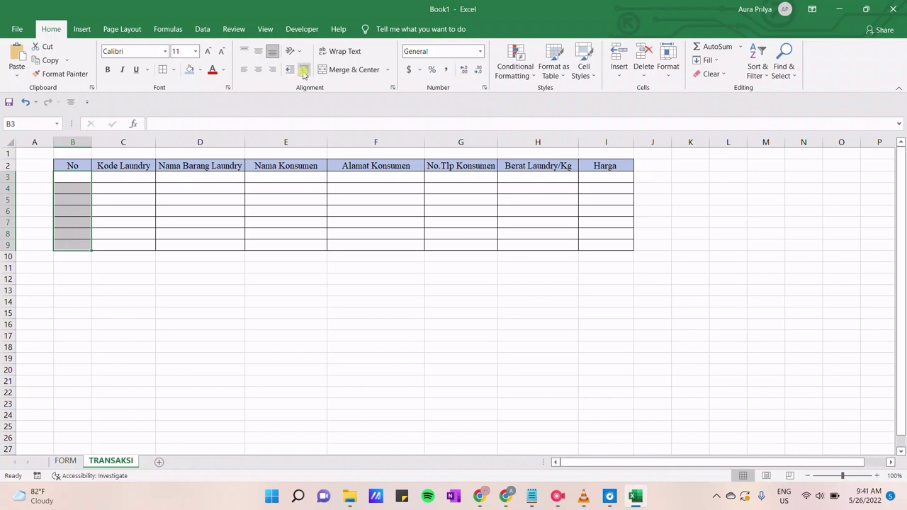
left_click(259, 70)
left_click_drag(137, 178, 507, 242)
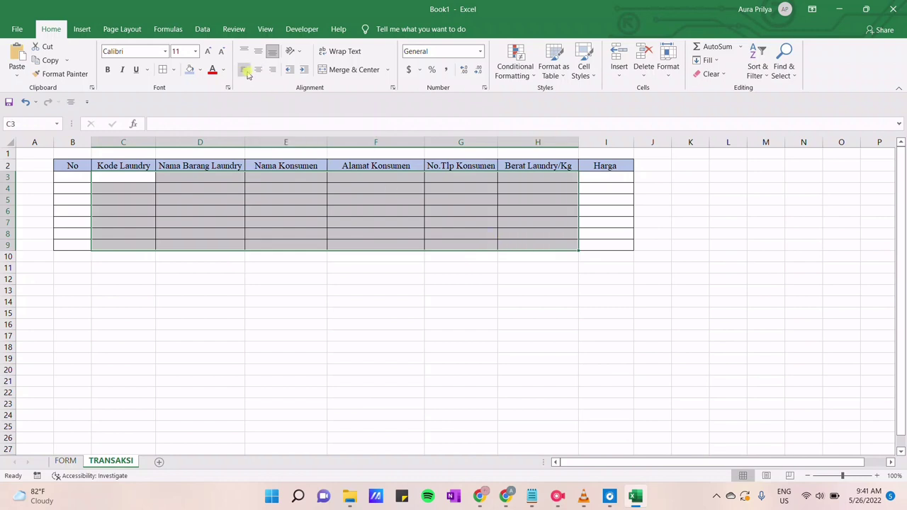
left_click(243, 68)
left_click_drag(595, 176, 591, 242)
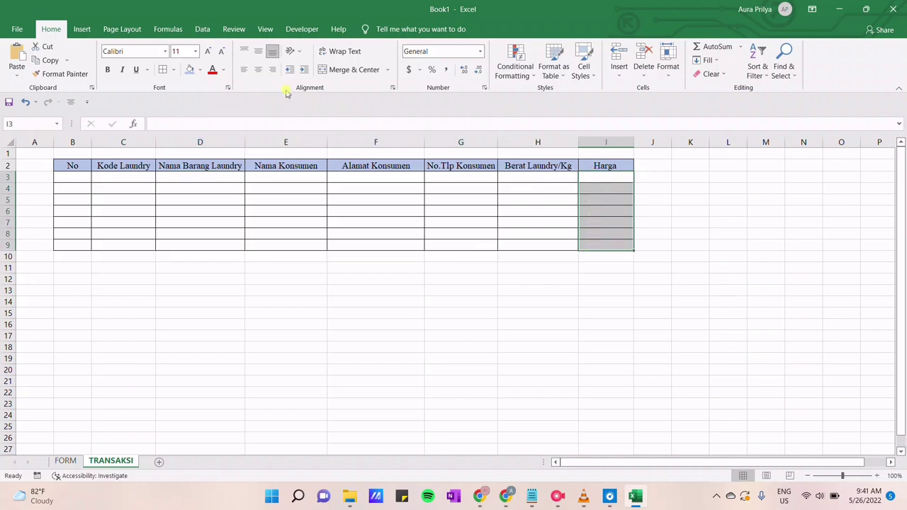
left_click(261, 73)
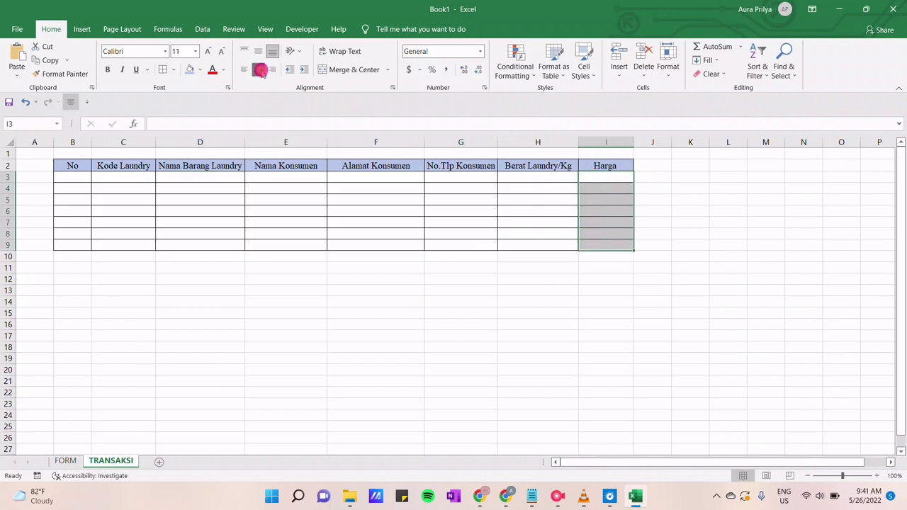
left_click(321, 333)
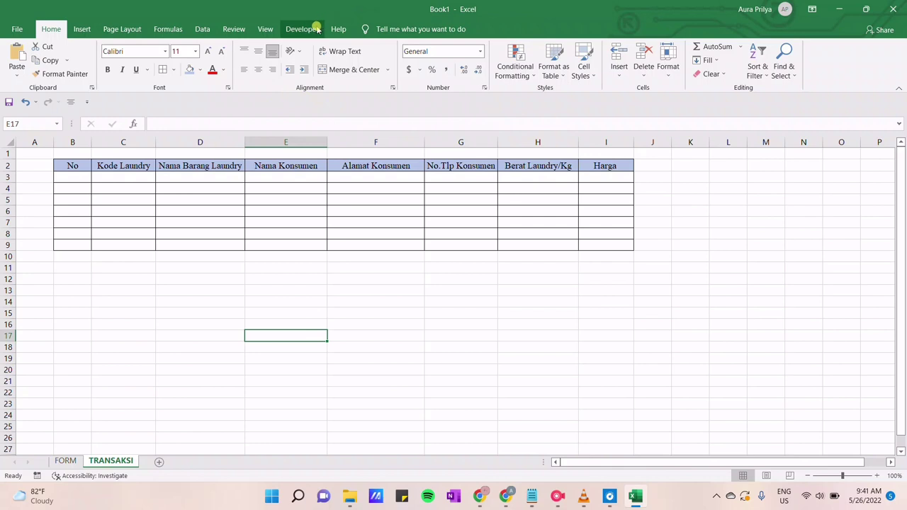
Place an ActiveX command button just below the TRANSAKSI table
left_click(317, 29)
left_click(259, 54)
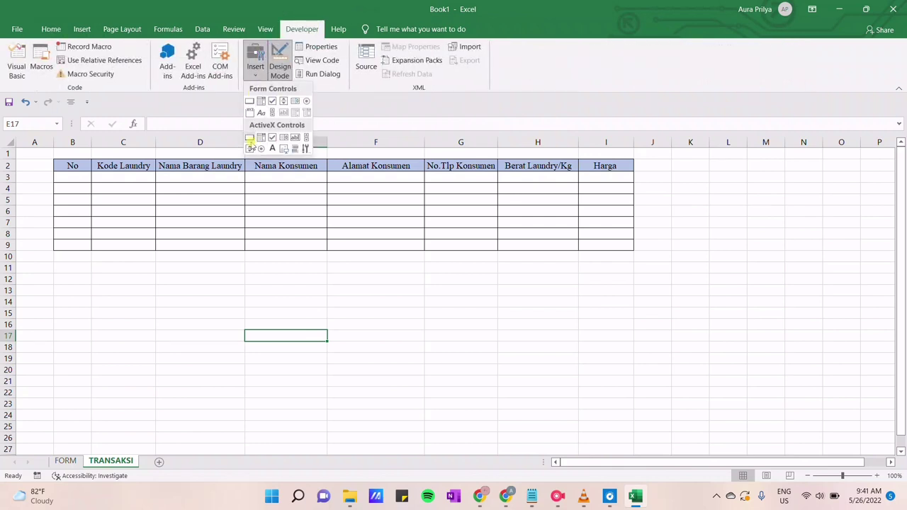
left_click(252, 138)
left_click(296, 259)
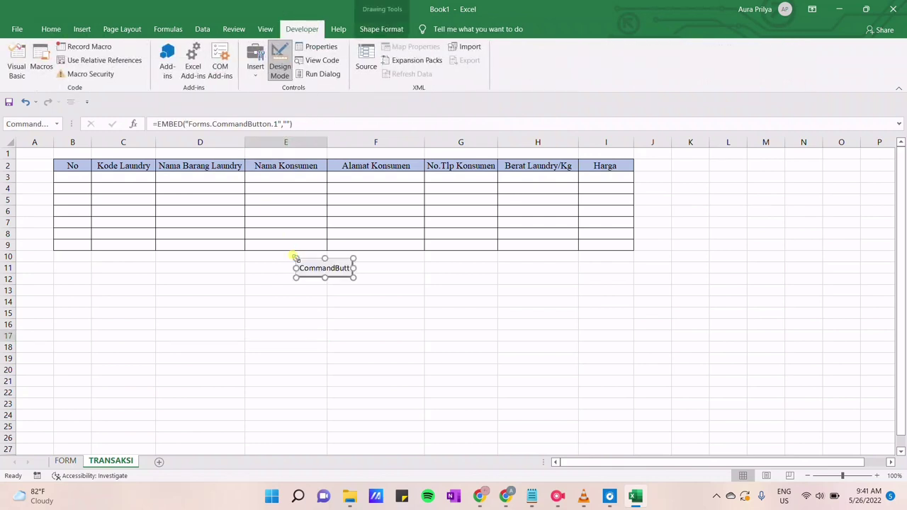
right_click(315, 273)
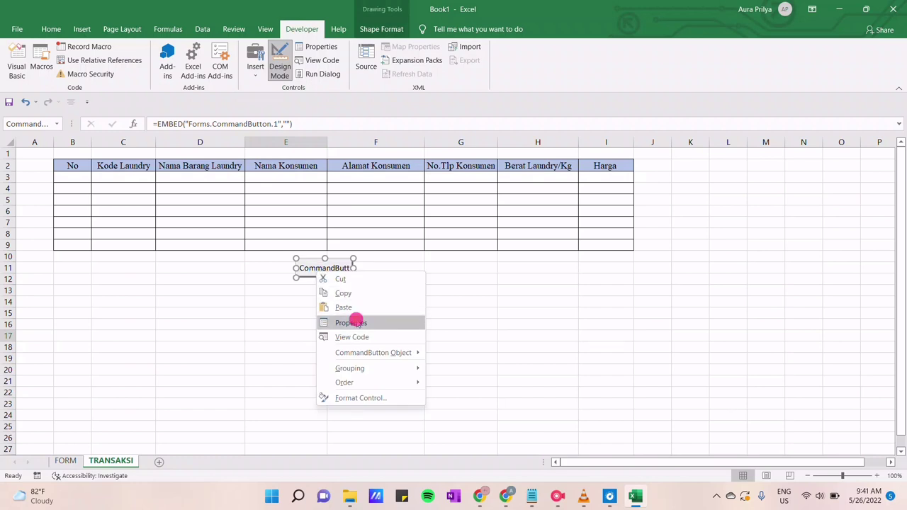
left_click(353, 322)
Name the button formtransaksi and caption it TRANSAKSI
left_click(113, 65)
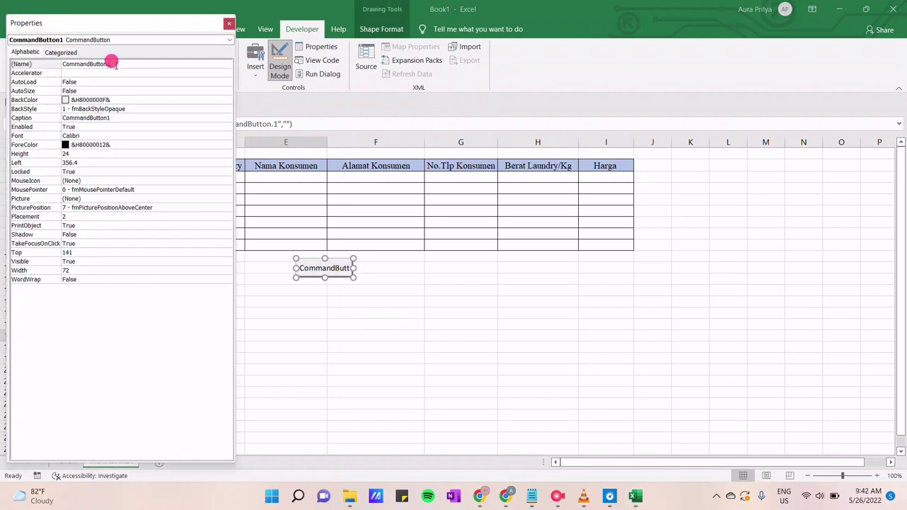
left_click_drag(114, 64, 64, 65)
key("BackSpace")
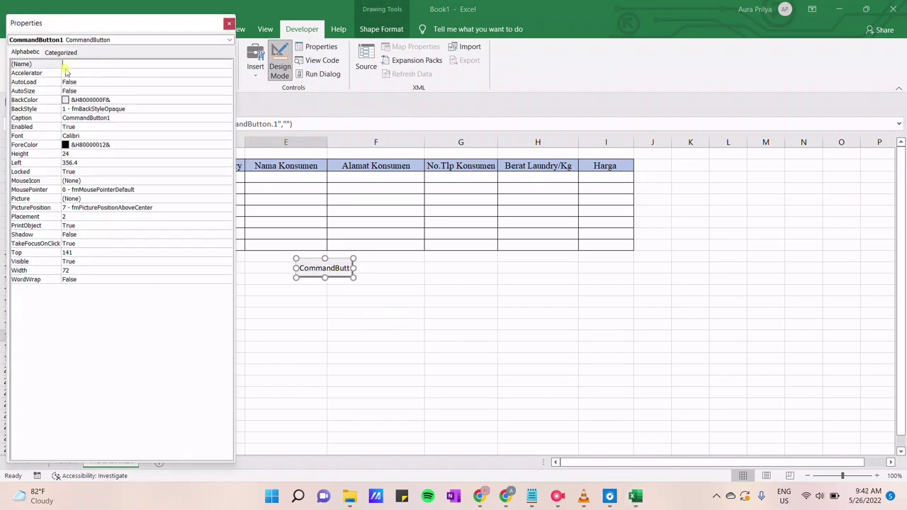
type("formtransaksi")
left_click(57, 120)
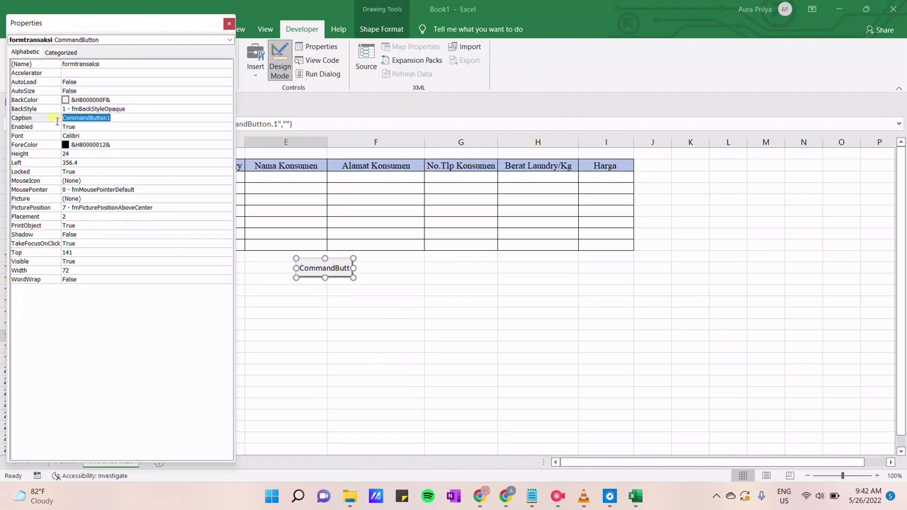
key("BackSpace")
type("TRANSAKSI")
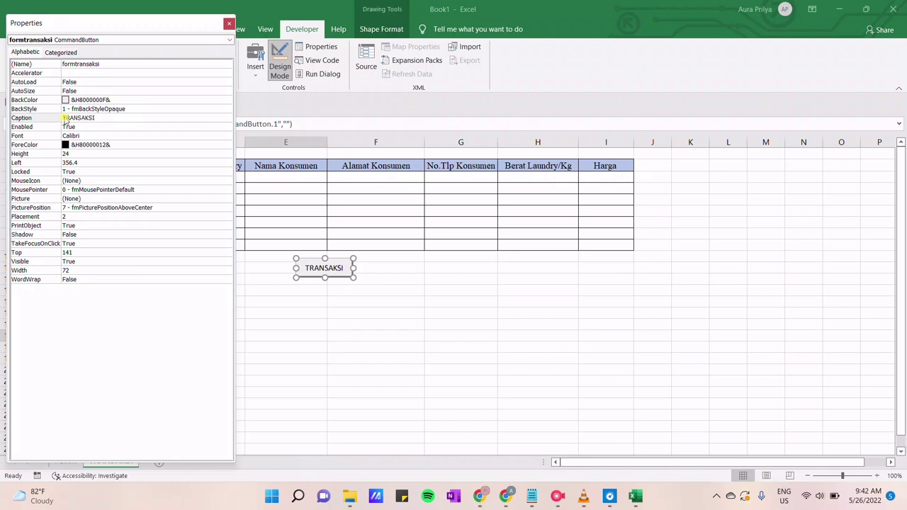
Give the button a light orange background and a bold Palatino Linotype caption
left_click(144, 99)
left_click(227, 99)
left_click(136, 111)
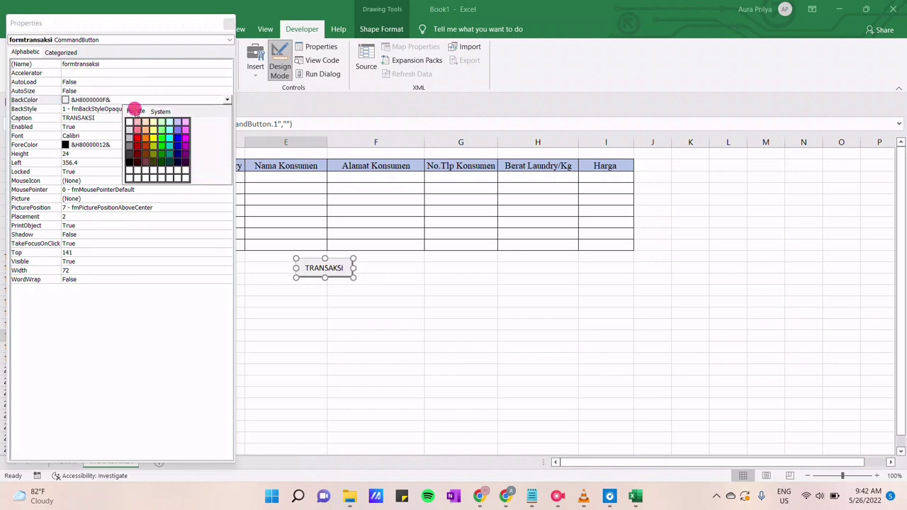
left_click(145, 130)
left_click(142, 135)
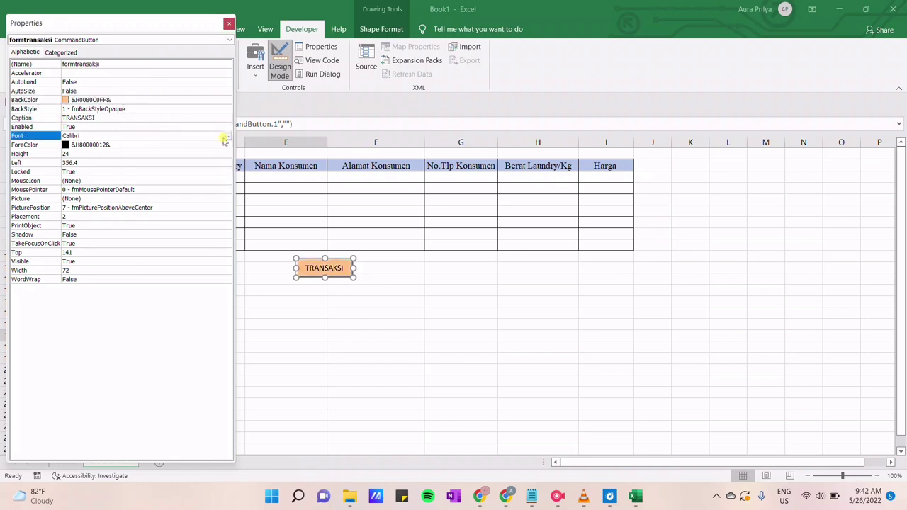
left_click(226, 136)
type("P")
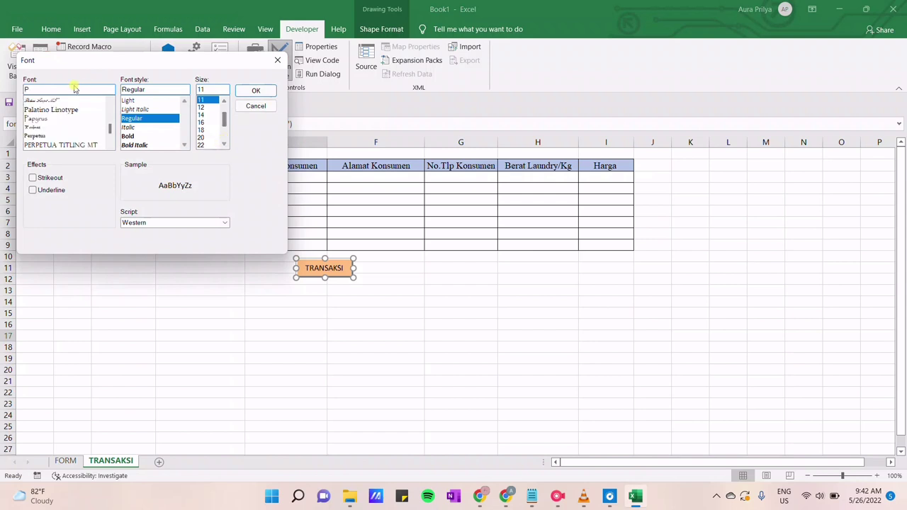
left_click(63, 110)
left_click(129, 117)
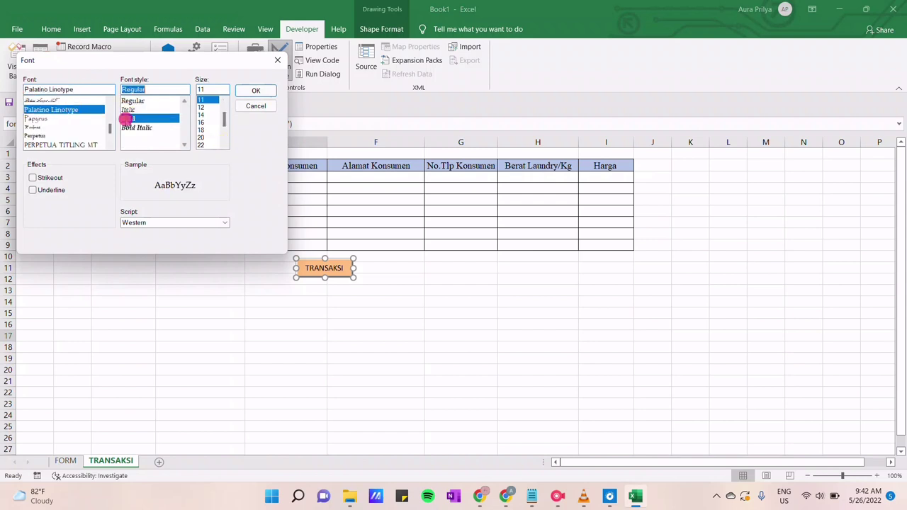
left_click(202, 108)
left_click(256, 91)
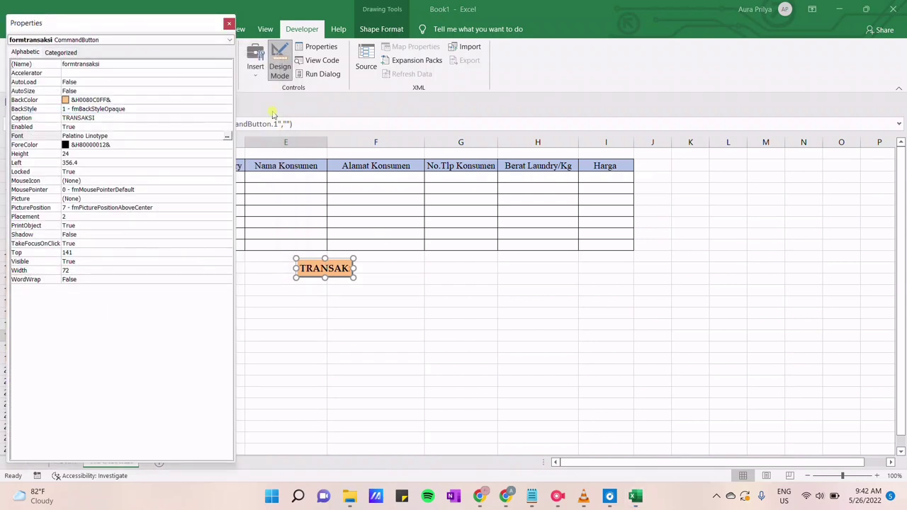
Enlarge the caption to 12 point and widen the button so it fits
left_click(226, 135)
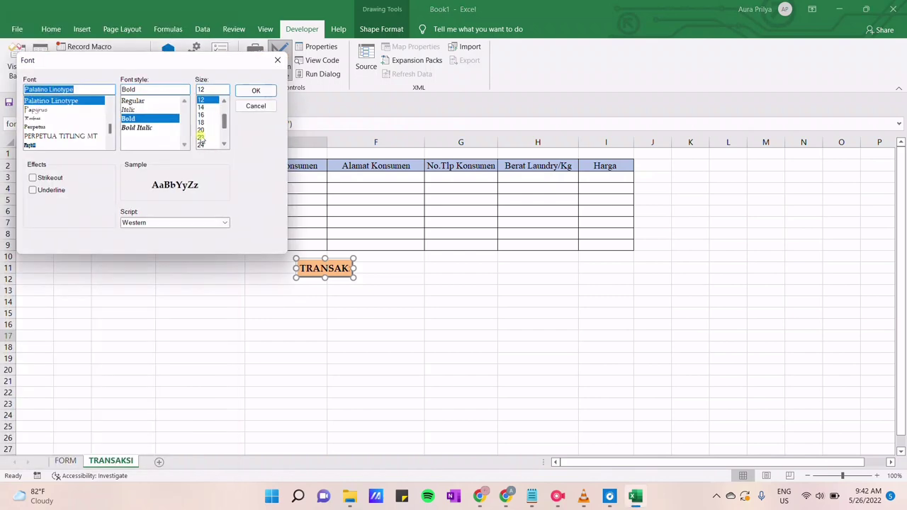
left_click(205, 104)
left_click(253, 90)
left_click(228, 25)
left_click(445, 300)
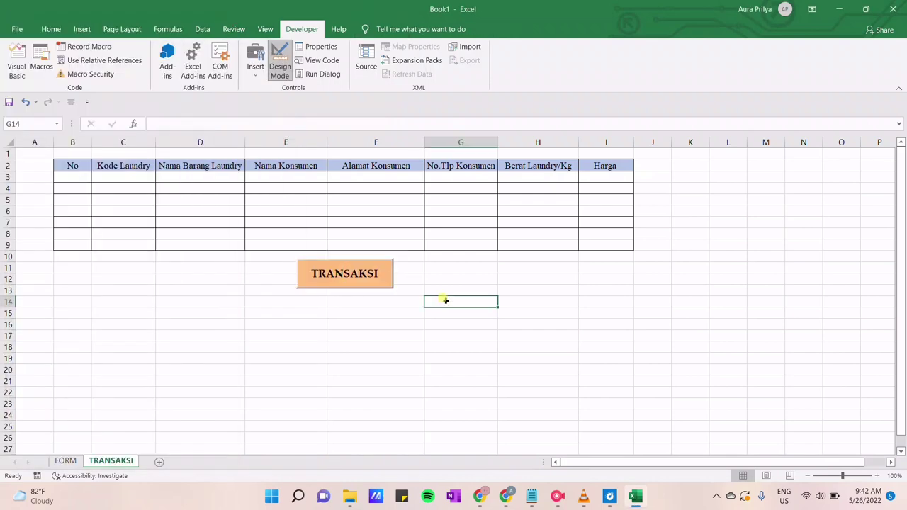
left_click_drag(352, 269, 381, 270)
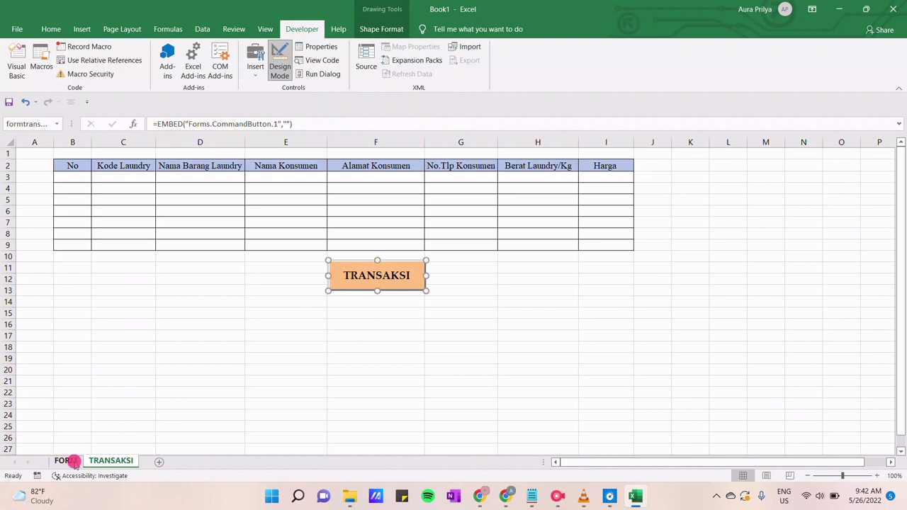
Give the FORM sheet's TRANSAKSI button transaksi_Click code Sheets("TRANSAKSI").Select, then save
left_click(71, 462)
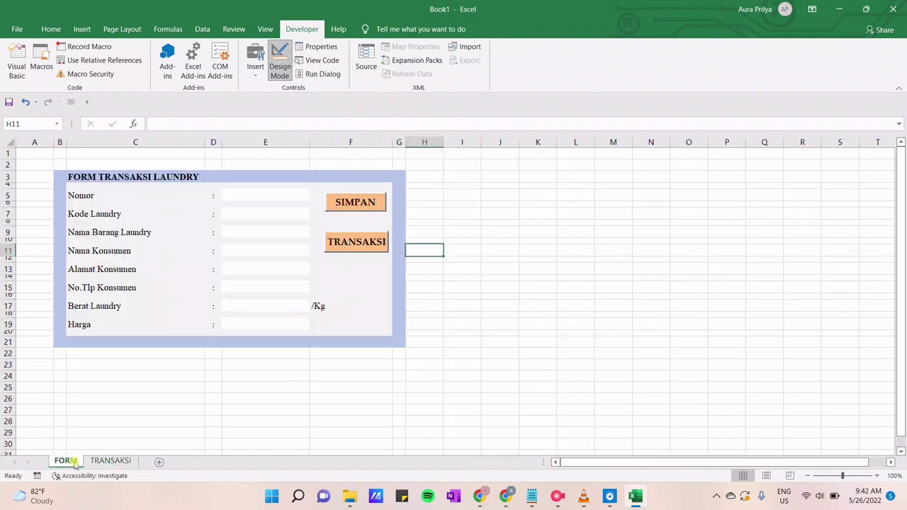
right_click(339, 244)
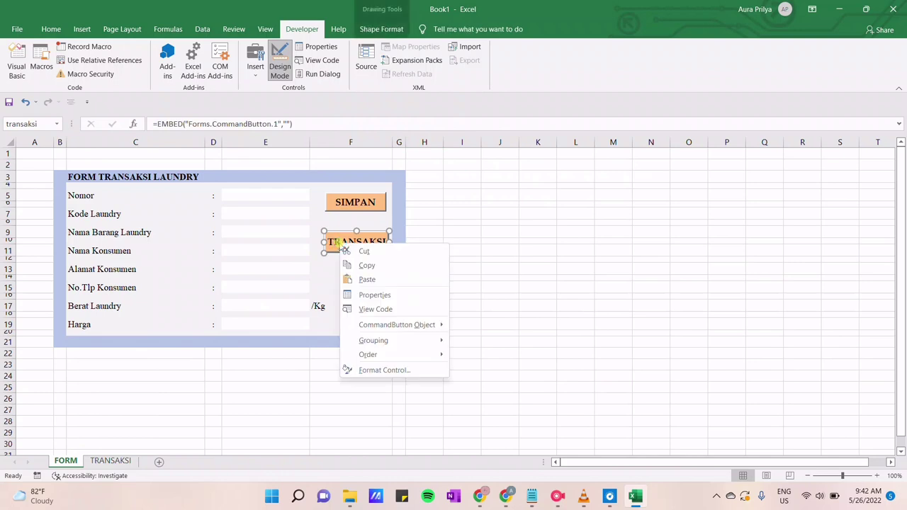
left_click(364, 308)
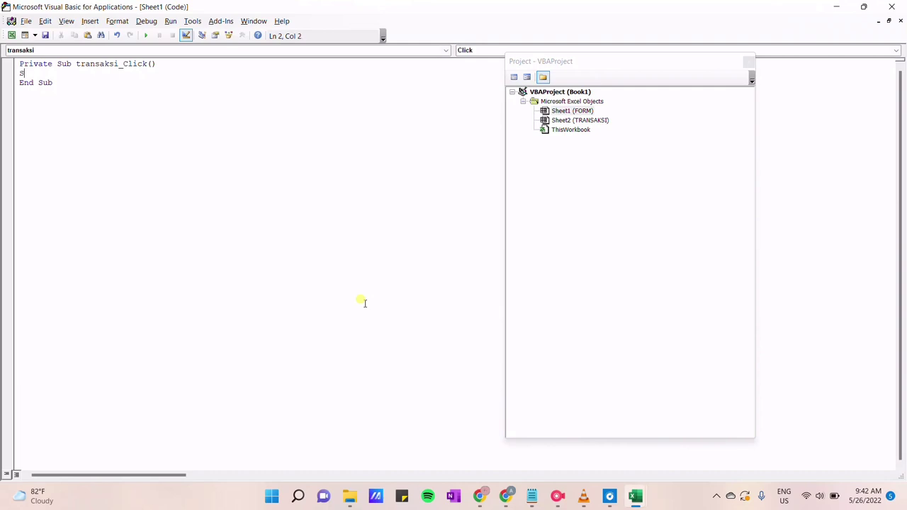
type("Sheets(\"TRAN")
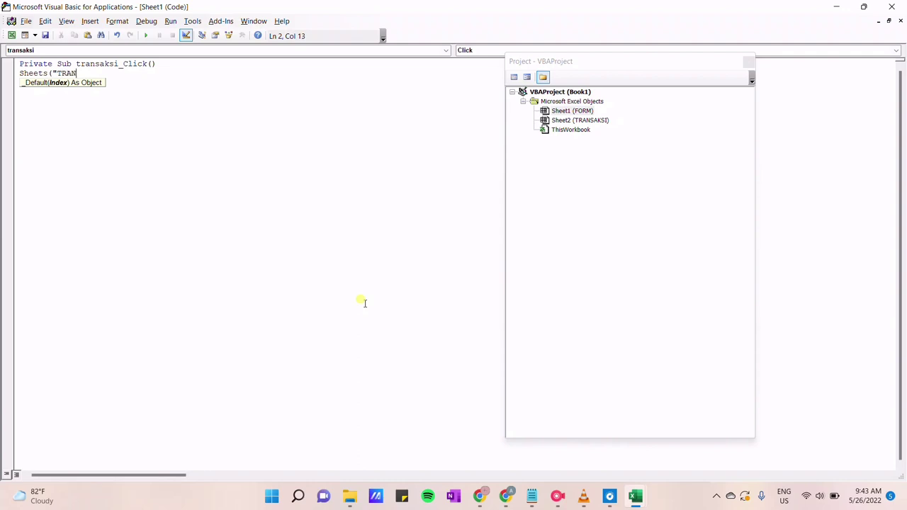
type("SAKSI\").Select")
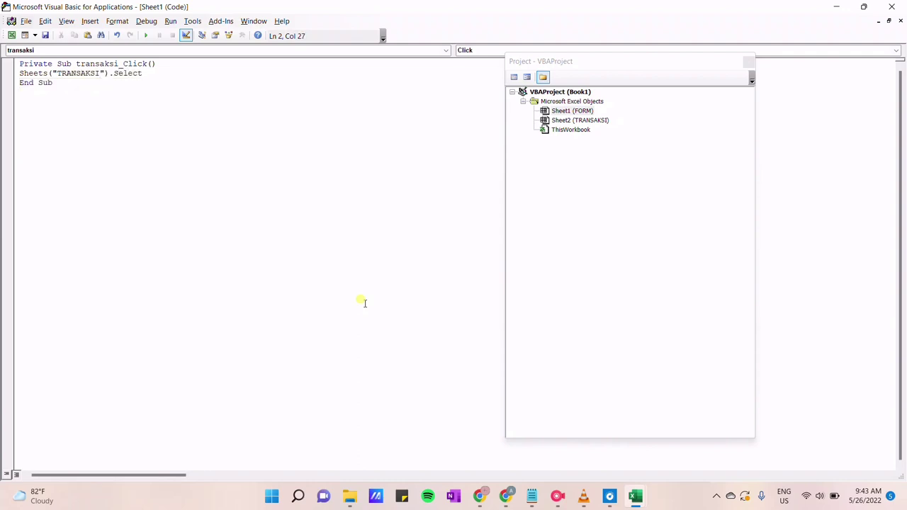
left_click(45, 35)
Save as 'FORM TRANSAKSI USAHA LAUNDRY', Excel 97-2003 Workbook, in TUGAS KULIAH S2, accepting the compatibility warning
left_click(68, 216)
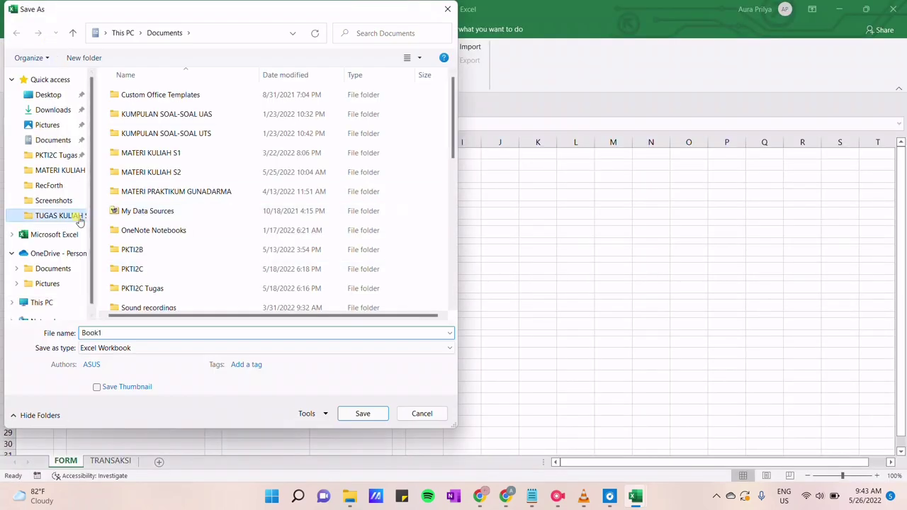
double_click(330, 337)
type("FORM TRANS")
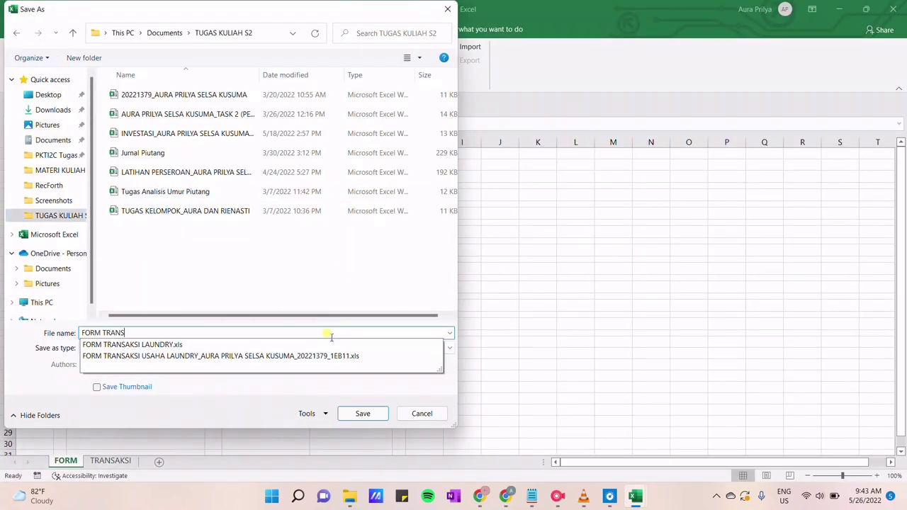
type("AKSI USAHA LAUNDRY")
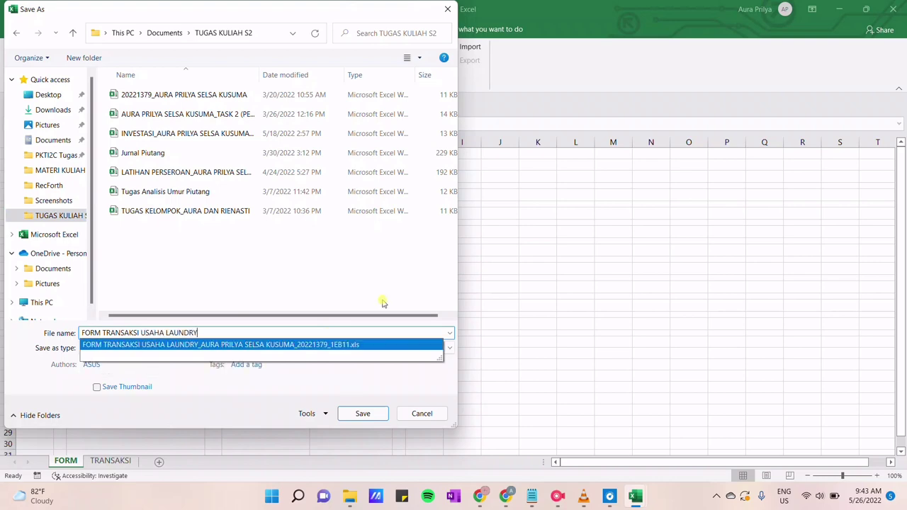
left_click(343, 353)
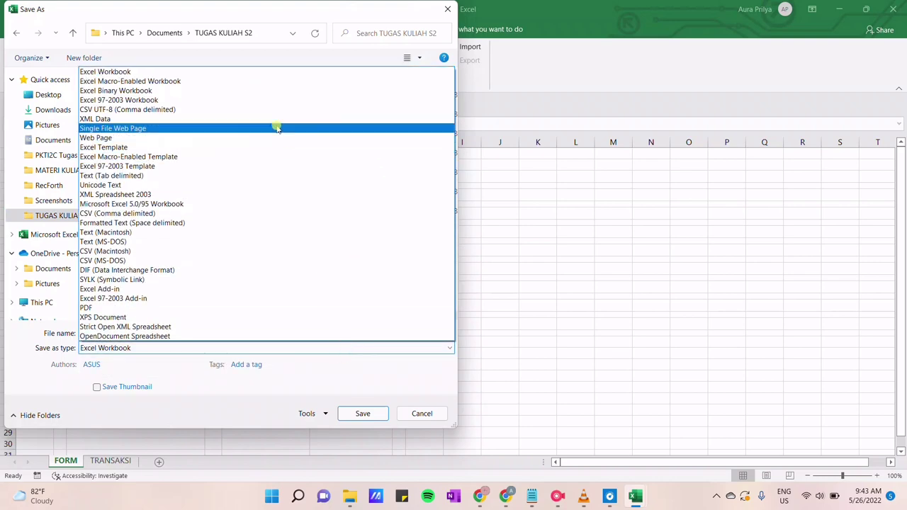
left_click(262, 98)
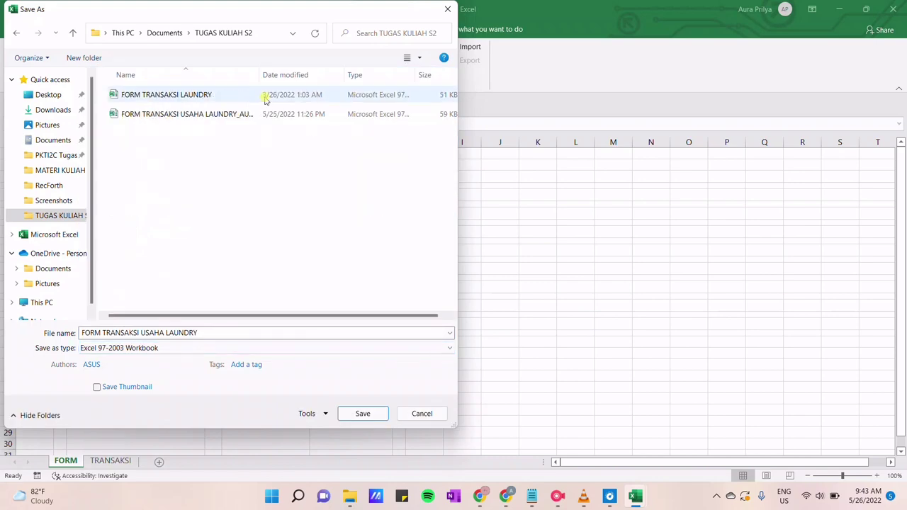
left_click(344, 415)
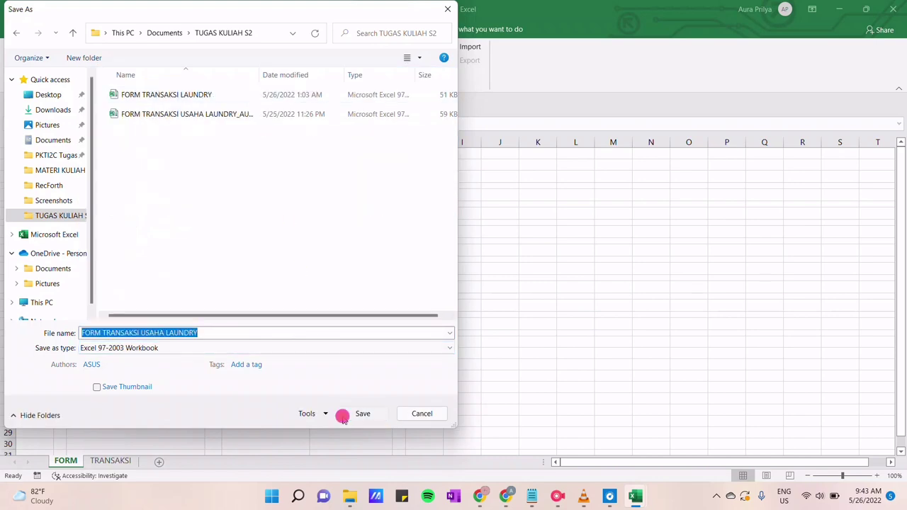
left_click(499, 324)
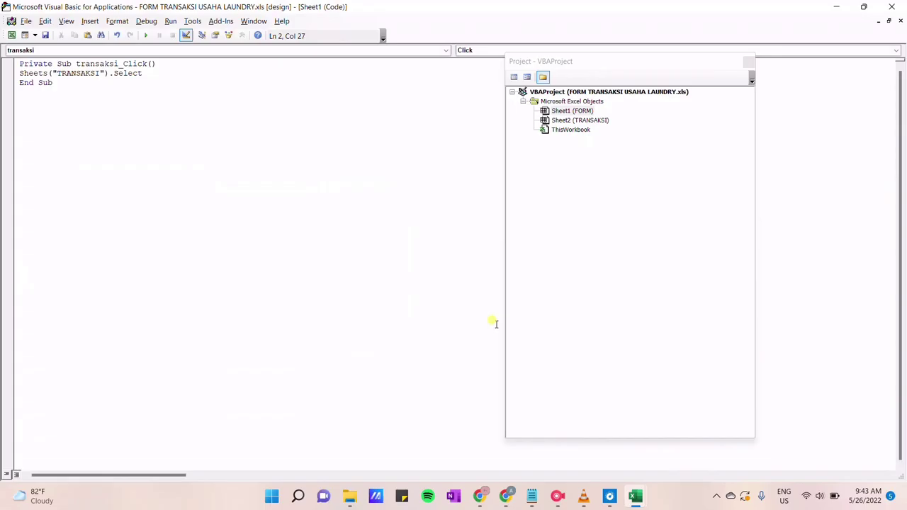
Give the TRANSAKSI sheet's button formtransaksi_Click code Sheets("FORM").Select and save the workbook
left_click(892, 7)
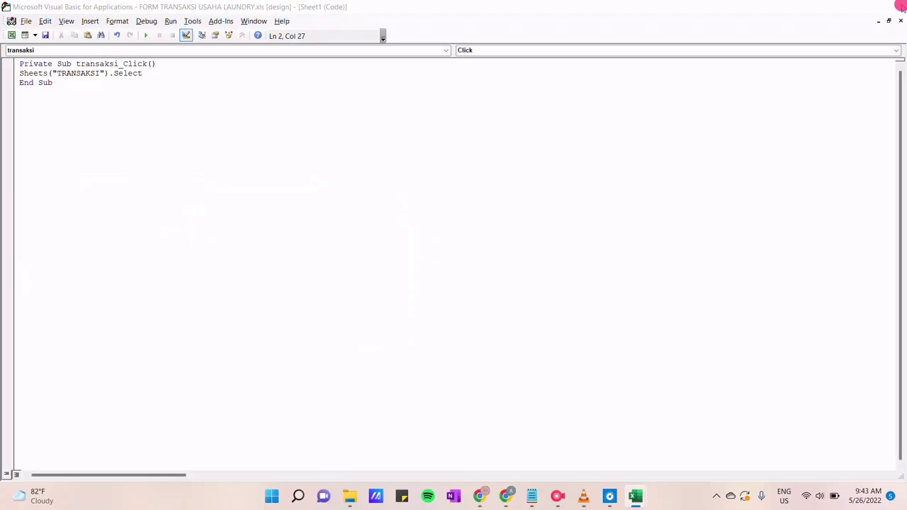
left_click(110, 461)
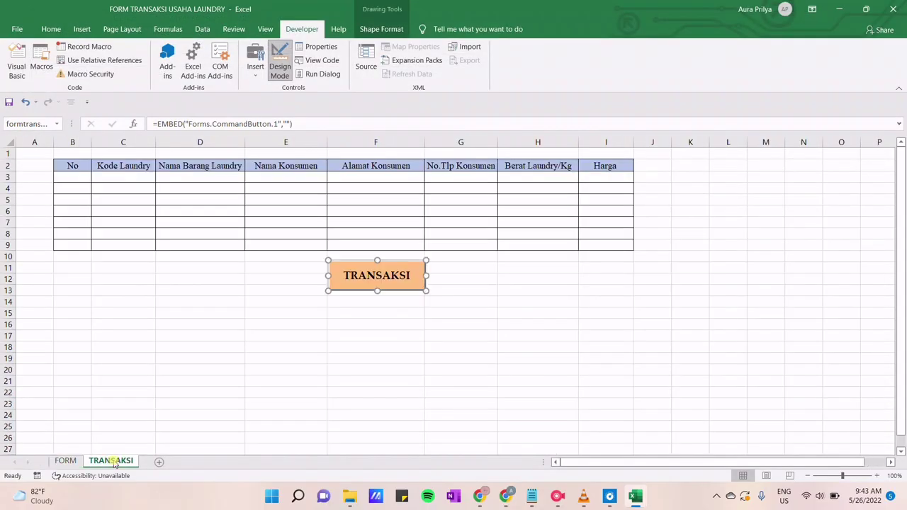
right_click(370, 278)
left_click(401, 340)
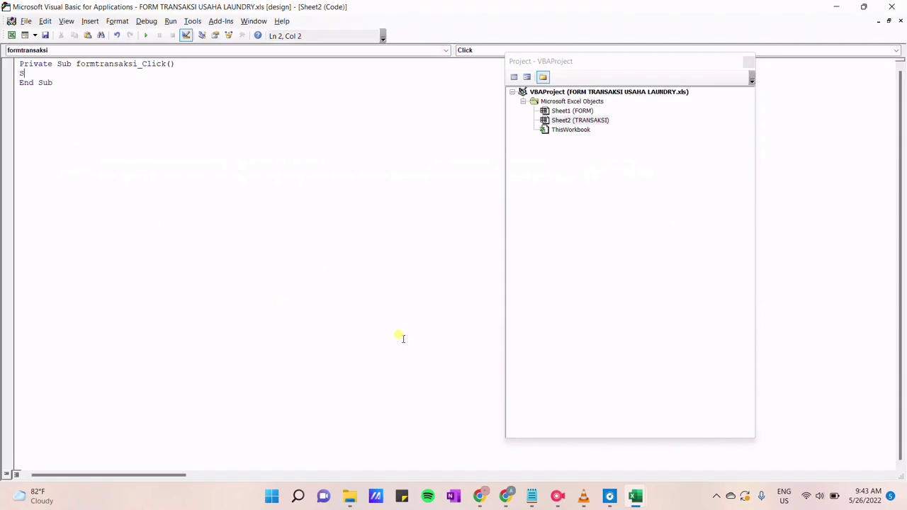
type("Sheets(")
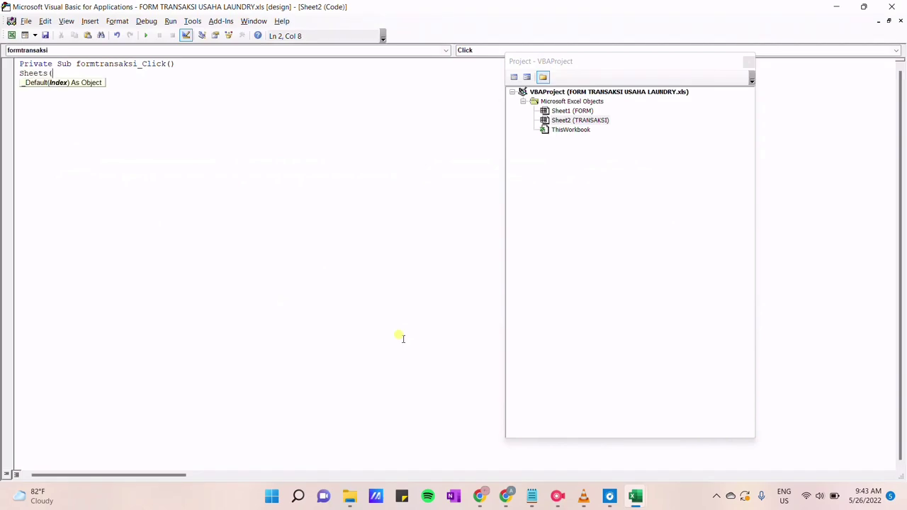
type("\"FORM\").")
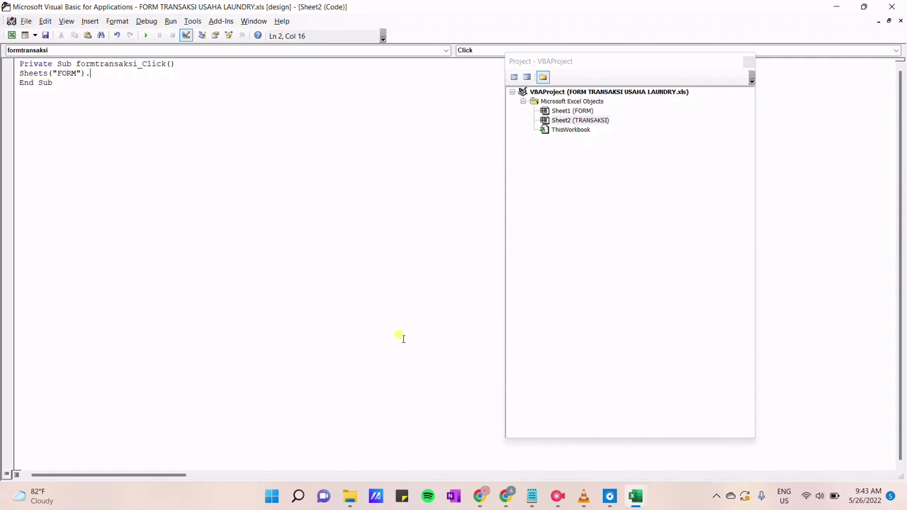
type("SElect")
key("Return")
key("BackSpace")
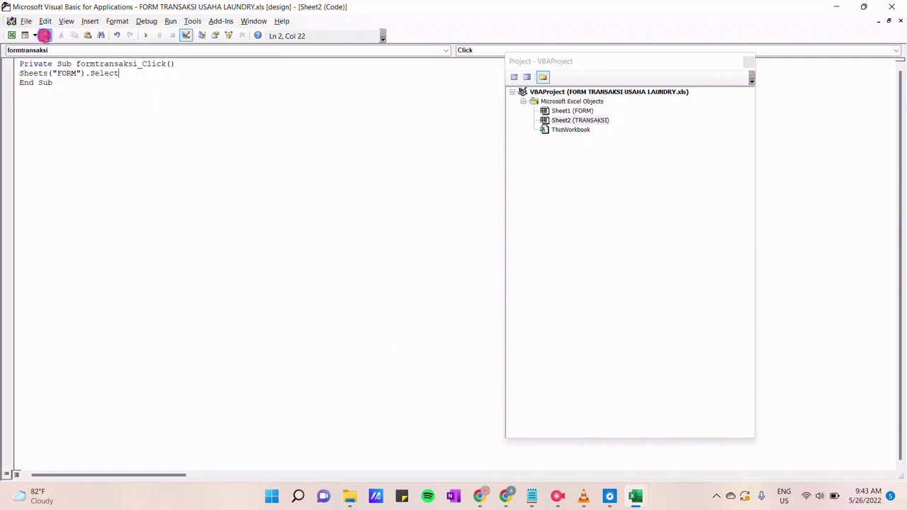
left_click(44, 35)
left_click(499, 324)
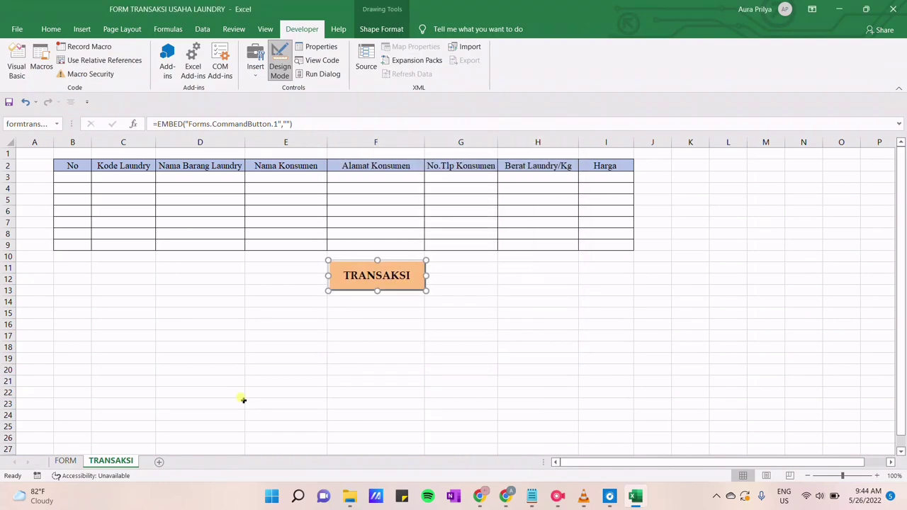
Paste the prepared Notepad macro into SIMPAN's save_Click, drop the extra End Sub, and save
left_click(73, 461)
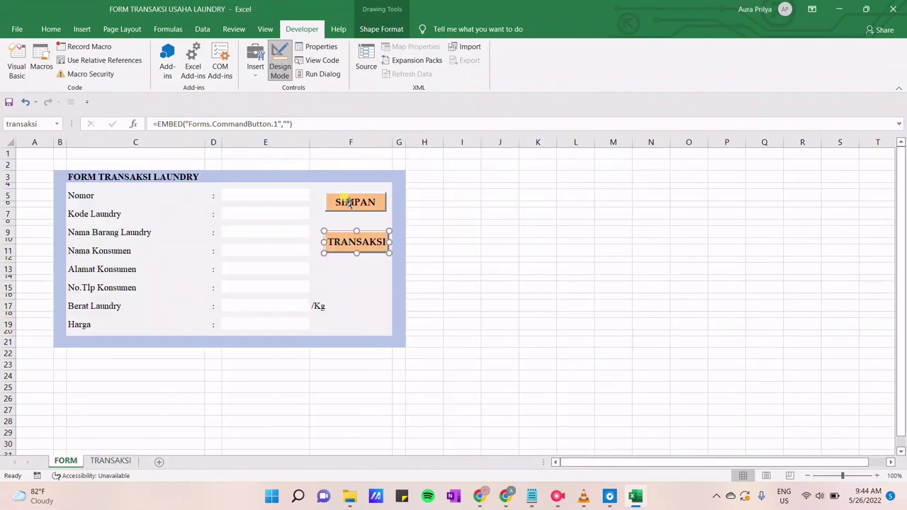
right_click(349, 203)
left_click(387, 263)
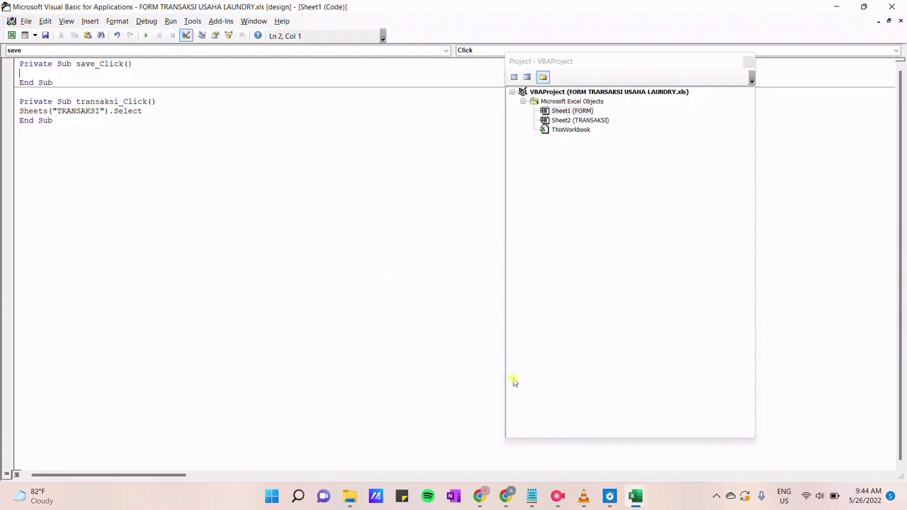
left_click(535, 502)
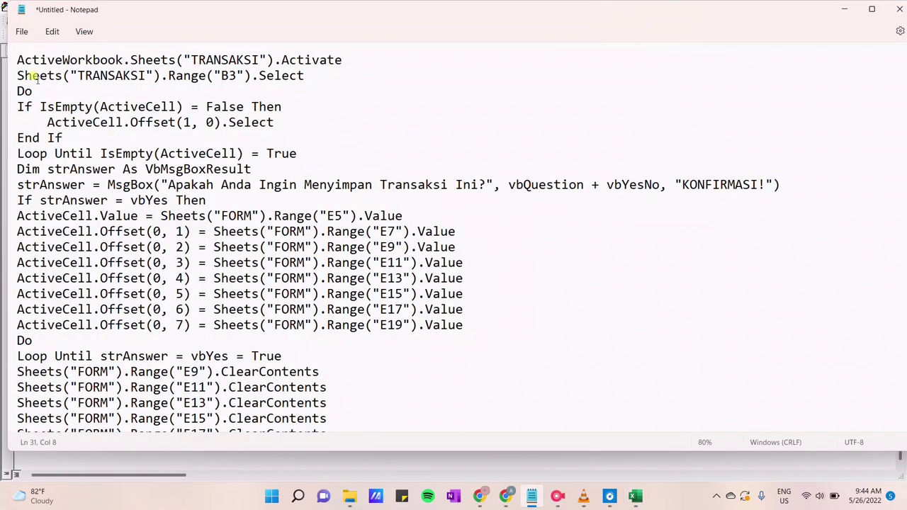
left_click_drag(40, 61, 253, 430)
key("alt+Tab")
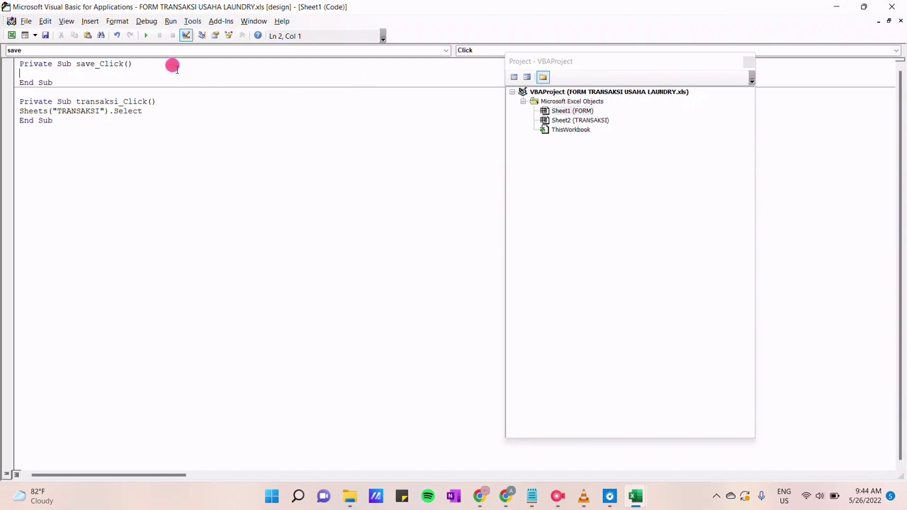
type("ActiveWorkbook.Sheets(\"TRANSAKSI\").Activate Sheets(\"TRANSAKSI\").Range(\"B3\").Select Do If IsEmpty(ActiveCell) = False Then     ActiveCell.Offset(1, 0).Select End If Loop Until IsEmpty(ActiveCell) = True Dim strAnswer As VbMsgBoxResult strAnswer = MsgBox(\"Apakah Anda Ingin Menyimpan Transaksi Ini?\", vbQuestion + vbYesNo, \"KONFIRMASI!\") If strAnswer = vbYes Then ActiveCell.Value = Sheets(\"FORM\").Range(\"E5\").Value ActiveCell.Offset(0, 1) = Sheets(\"FORM\").Range(\"E7\").Value ActiveCell.Offset(0, 2) = Sheets(\"FORM\").Range(\"E9\").Value ActiveCell.Offset(0, 3) = Sheets(\"FORM\").Range(\"E11\").Value ActiveCell.Offset(0, 4) = Sheets(\"FORM\").Range(\"E13\").Value ActiveCell.Offset(0, 5) = Sheets(\"FORM\").Range(\"E15\").Value ActiveCell.Offset(0, 6) = Sheets(\"FORM\").Range(\"E17\").Value ActiveCell.Offset(0, 7) = Sheets(\"FORM\").Range(\"E19\").Value Do Loop Until strAnswer = vbYes = True Sheets(\"FORM\").Range(\"E9\").ClearContents Sheets(\"FORM\").Range(\"E11\").ClearContents Sheets(\"FORM\").Range(\"E13\").ClearContents Sheets(\"FORM\").Range(\"E15\").ClearContents Sheets(\"FORM\").Range(\"E17\").ClearContents Sheets(\"FORM\").Range(\"E19\").ClearContents End If If strAnswer = vbNo Then Sheets(\"FORM\").Select End If End Sub")
key("BackSpace")
key("BackSpace")
key("BackSpace")
key("BackSpace")
key("BackSpace")
key("BackSpace")
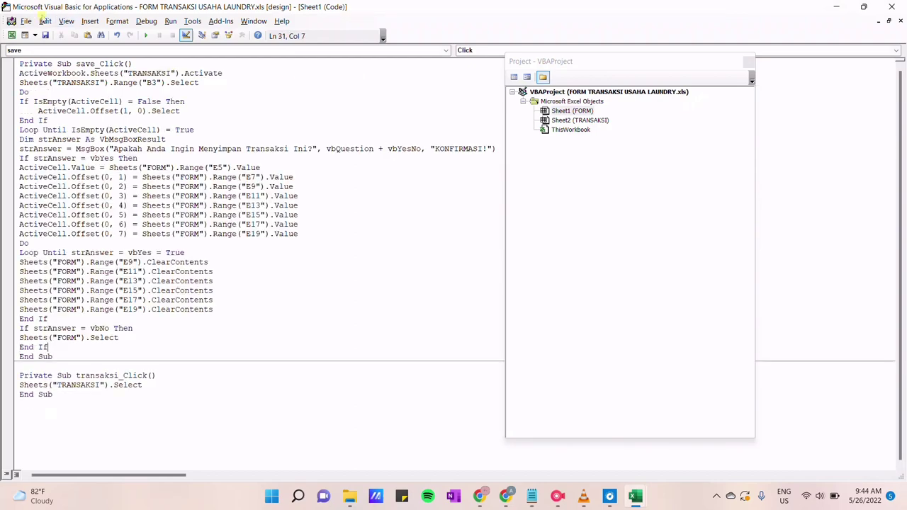
left_click(45, 35)
left_click(491, 323)
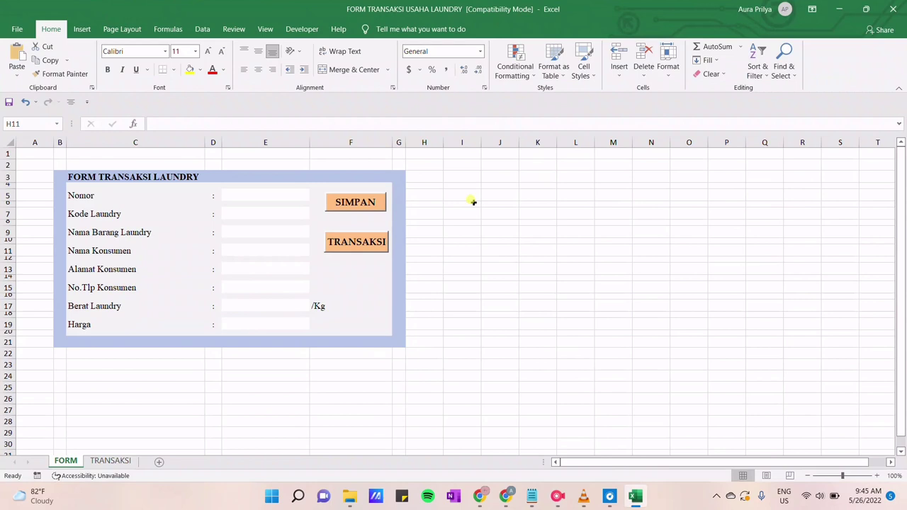
Test SIMPAN answering Yes, then No, at the KONFIRMASI prompt, then jump to TRANSAKSI
left_click(367, 203)
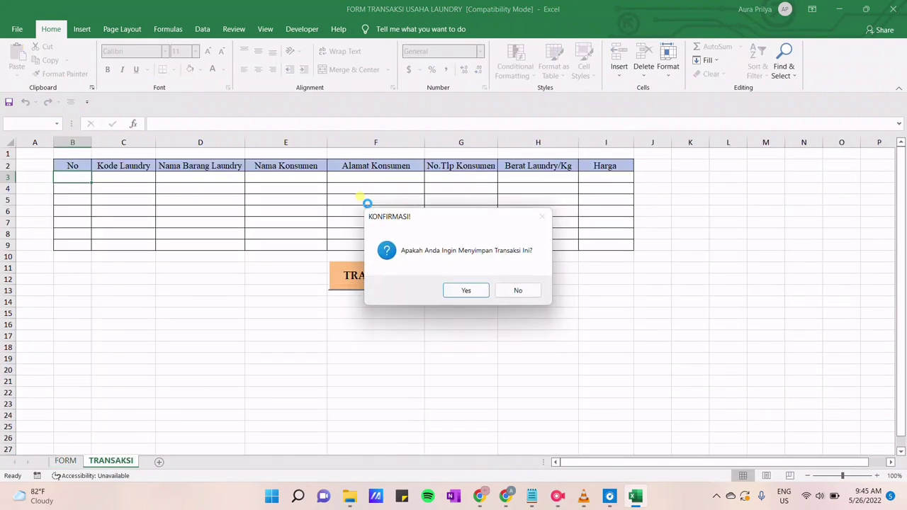
left_click(462, 291)
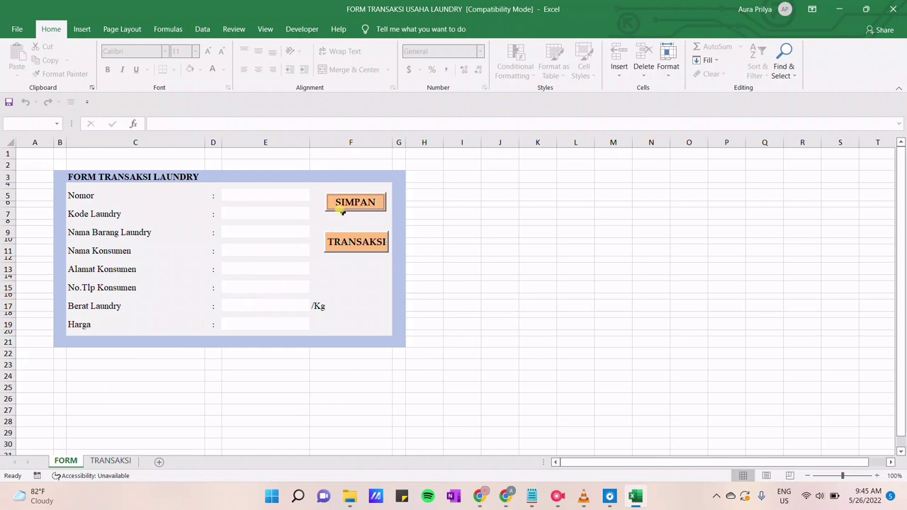
left_click(363, 203)
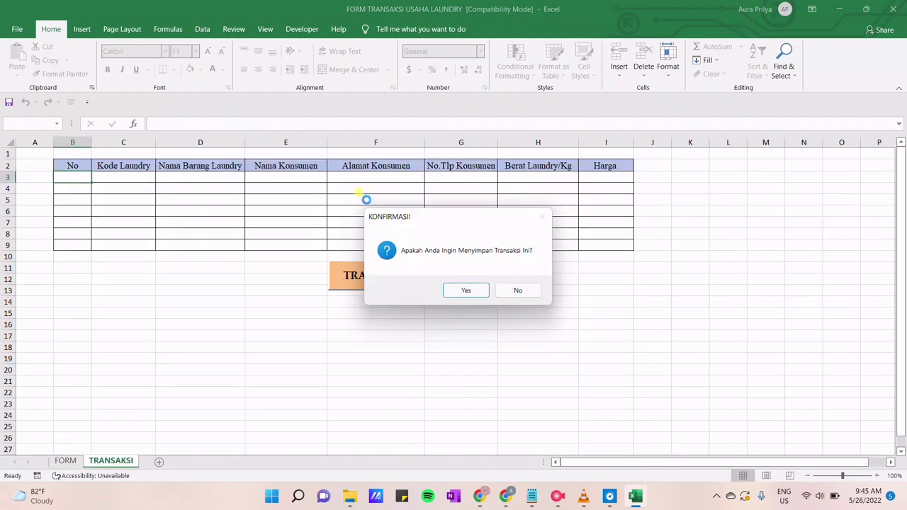
left_click(527, 292)
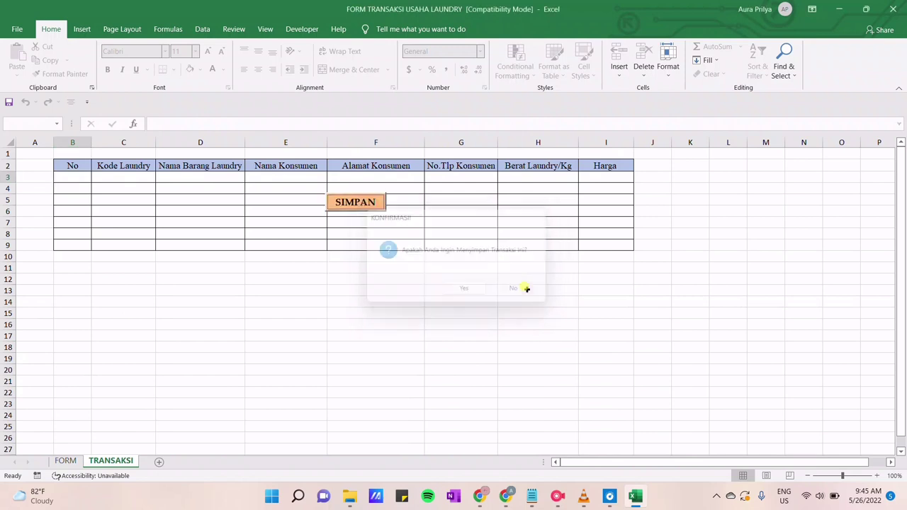
left_click(377, 244)
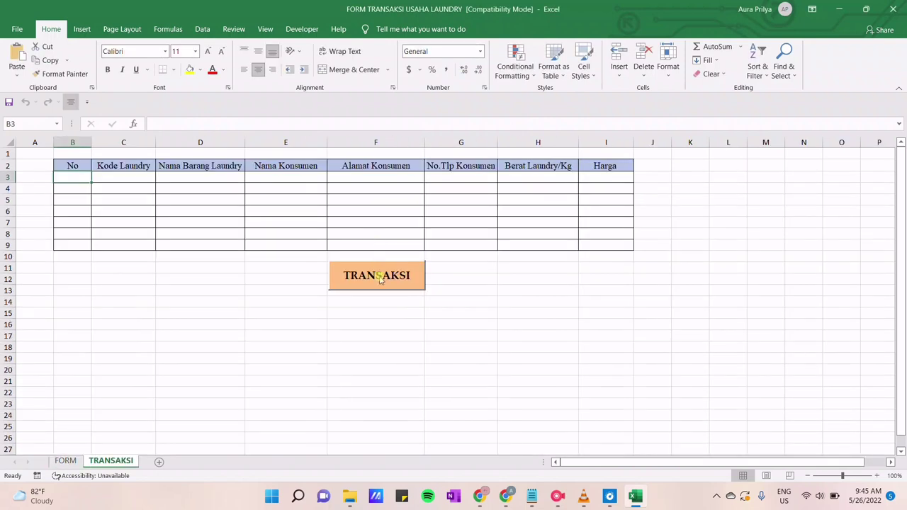
Back on FORM, enter =No+Count() over the No column B3:B9 in Nomor cell E5
left_click(380, 280)
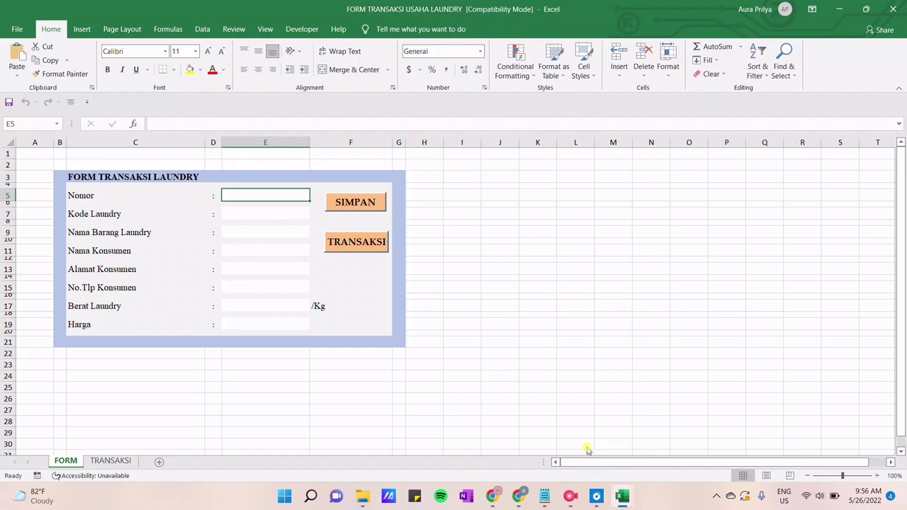
type("=N")
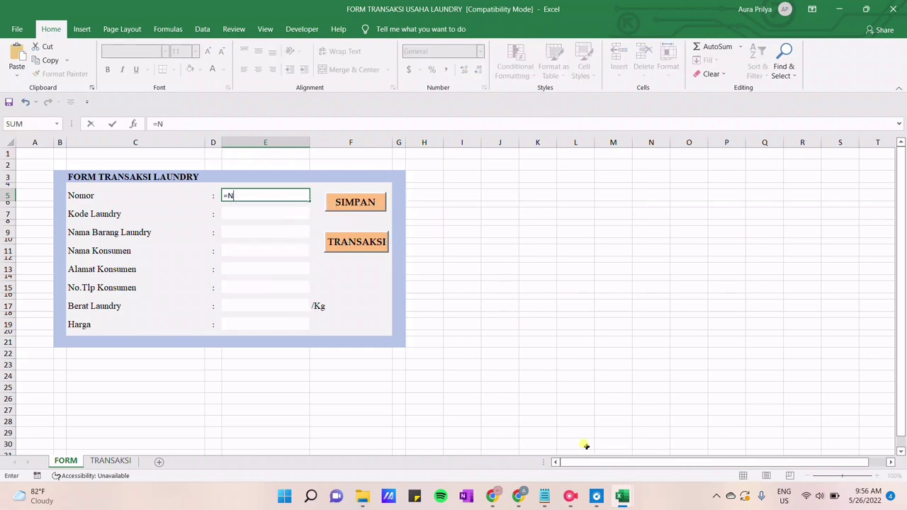
type("o+Co")
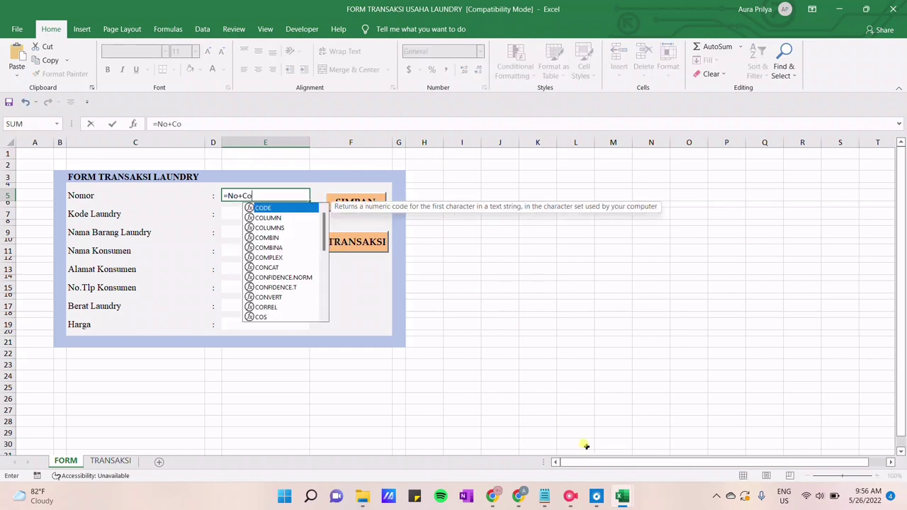
type("unt(")
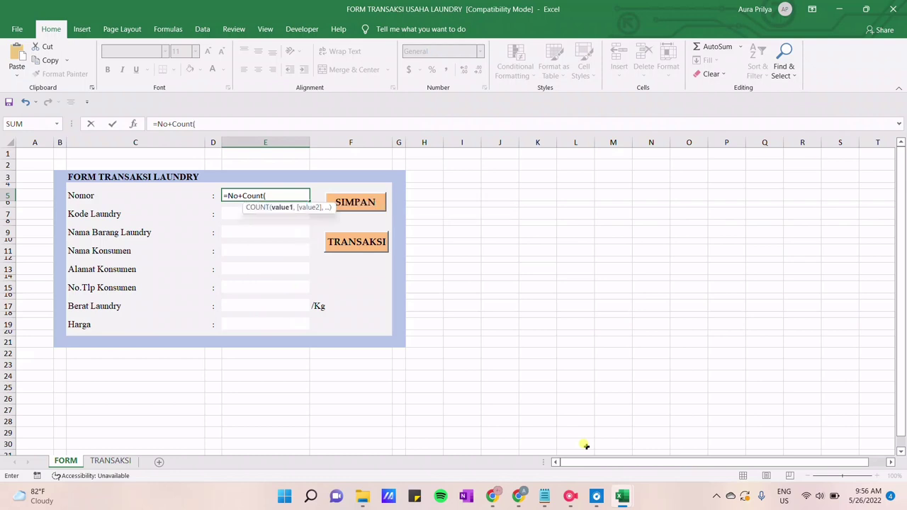
left_click(102, 462)
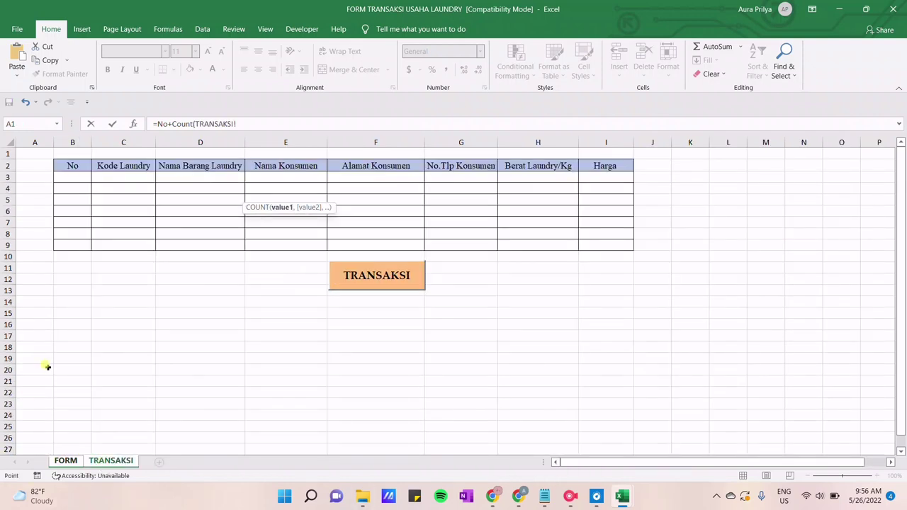
left_click_drag(76, 173, 76, 242)
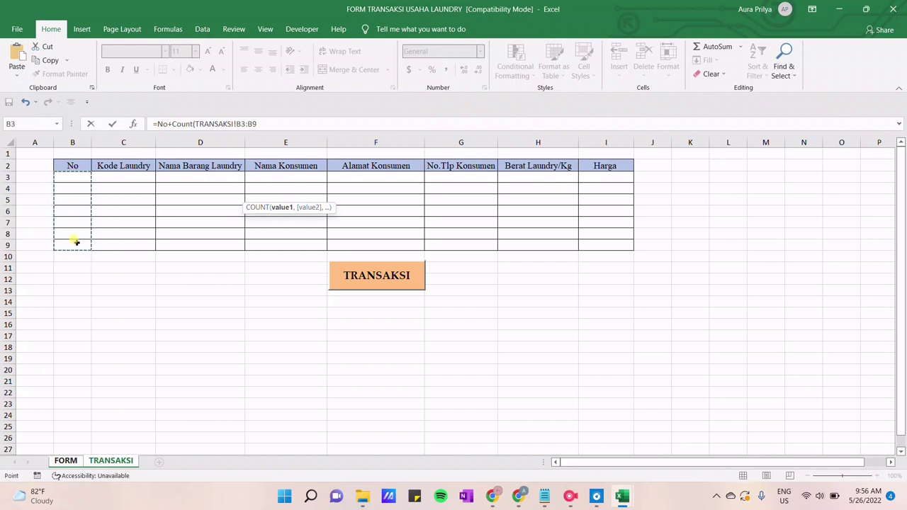
left_click(73, 460)
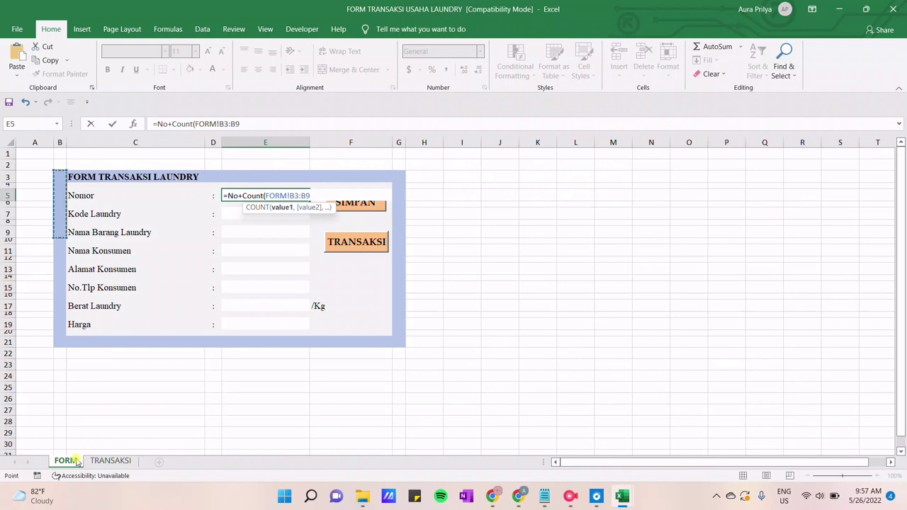
type(")")
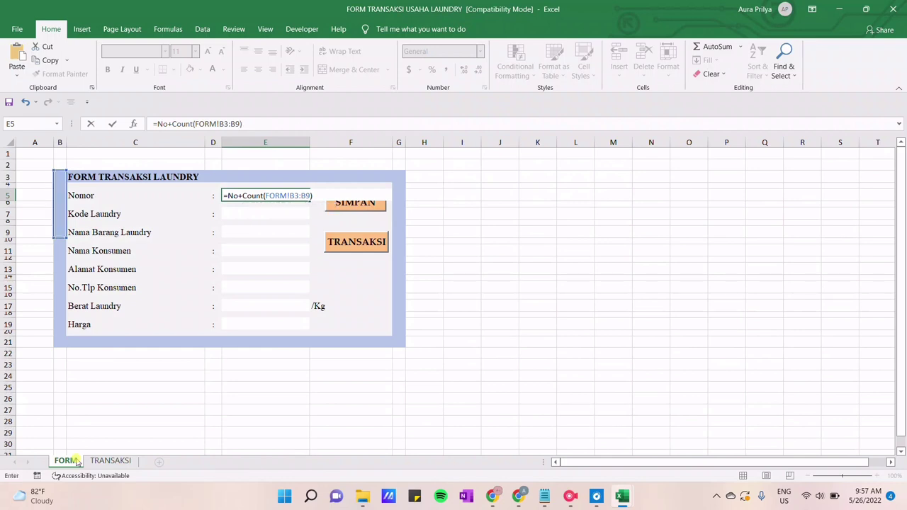
key("Return")
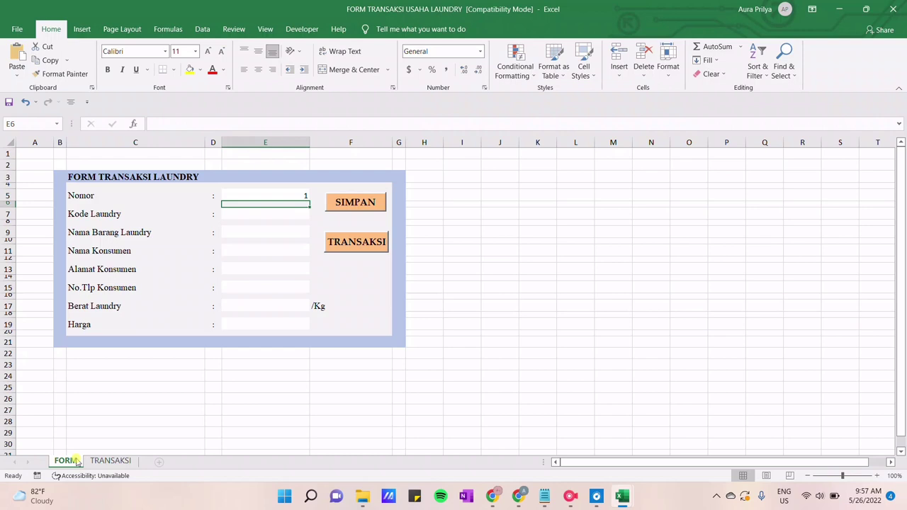
Enter ="C12"&E5 in the Kode Laundry cell E7 so it shows C121
key("Down")
type("=")
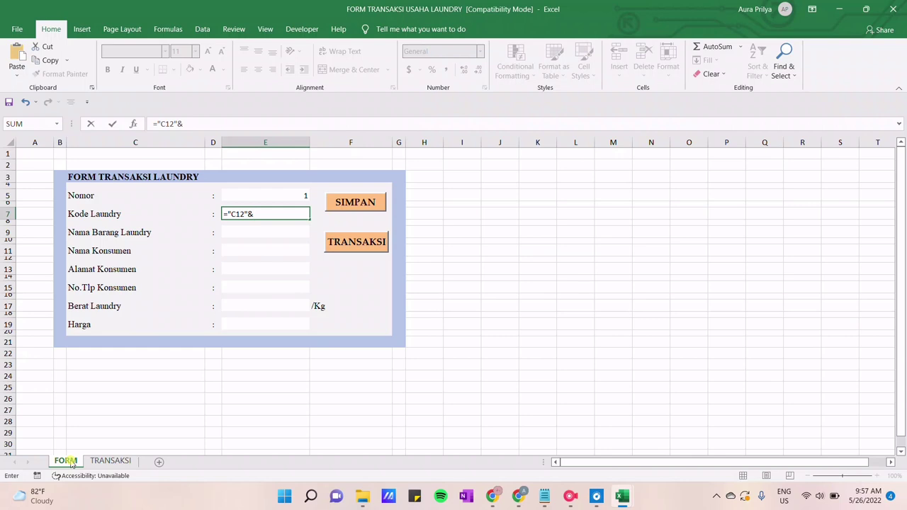
left_click(246, 195)
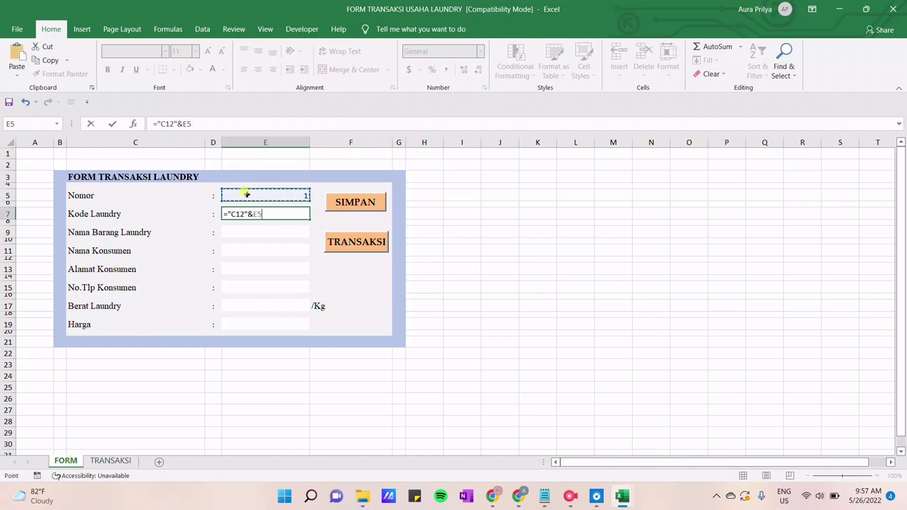
key("Return")
left_click(268, 233)
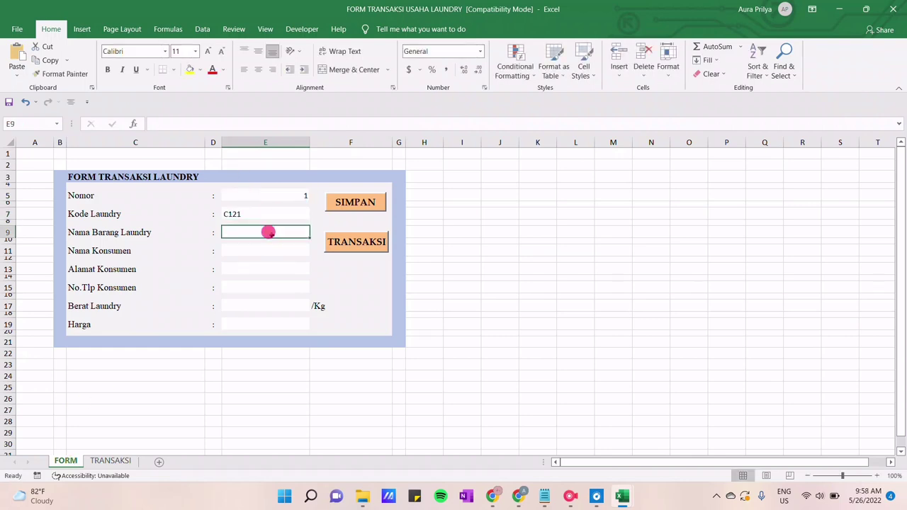
Enter Mukena as the laundry item, plus the customer's name, address and phone number
type("Mukena")
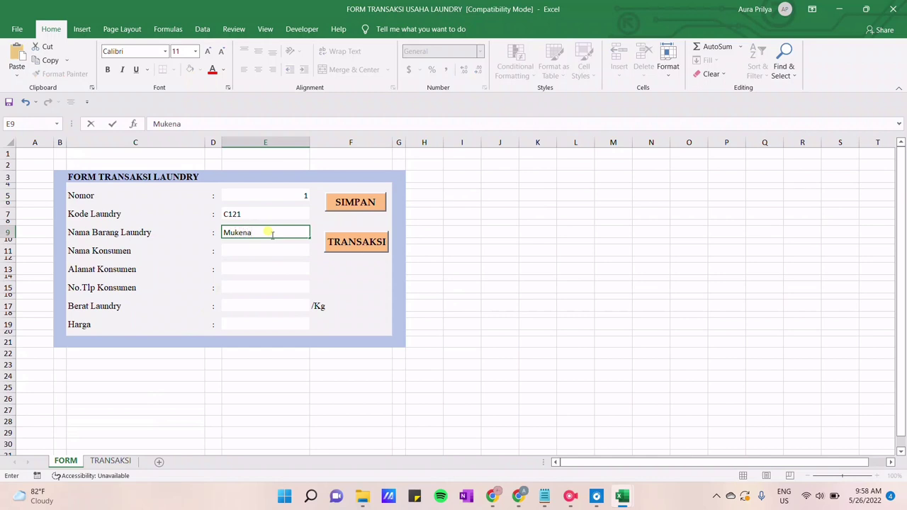
key("Return")
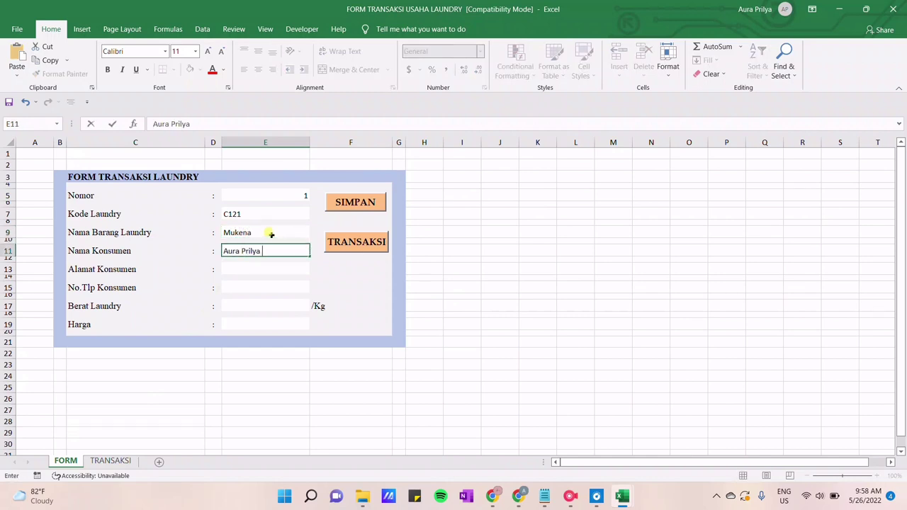
key("Return")
type("Jl.")
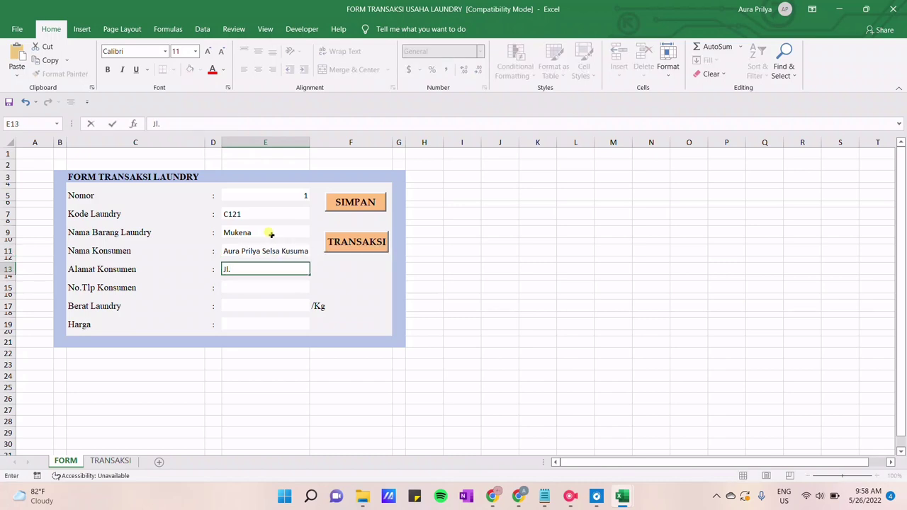
type(" Mangga")
key("Return")
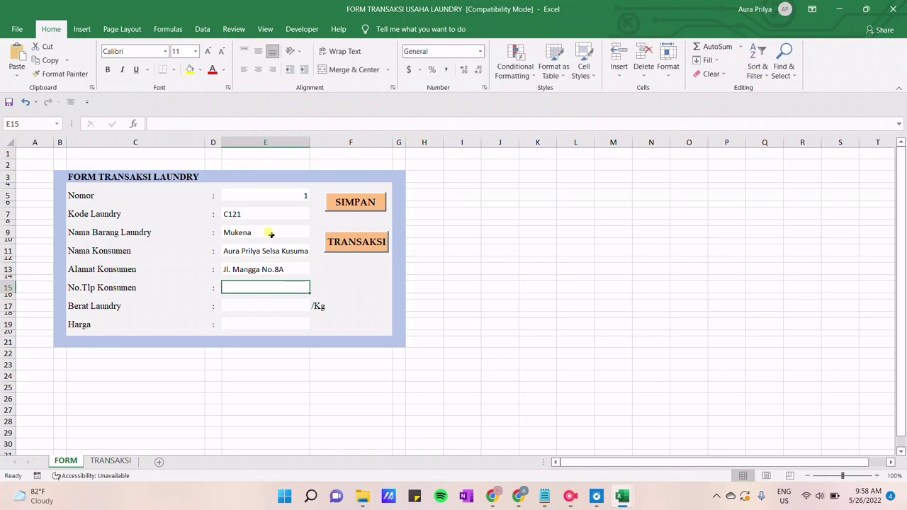
type("46484239")
key("Return")
Enter weight 2 and Harga 50000, shown with Comma Style as 50,000.00
type("2")
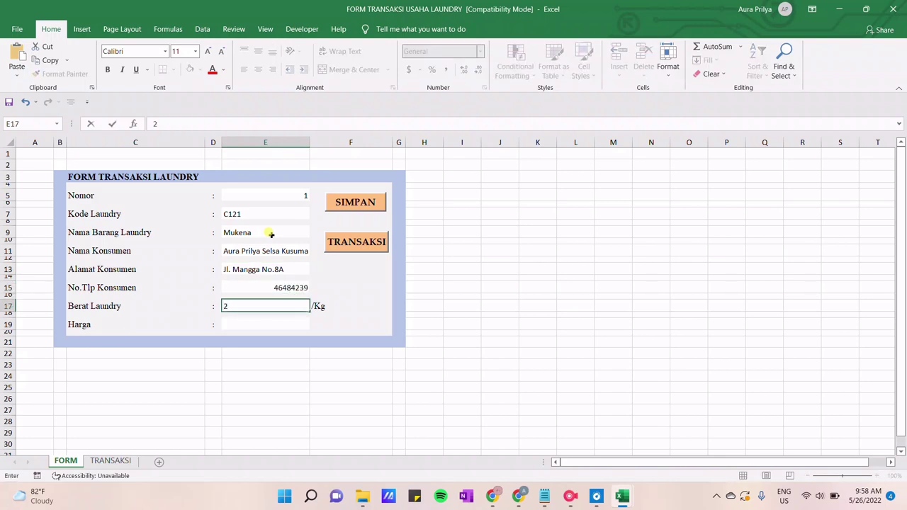
key("Return")
type("5000")
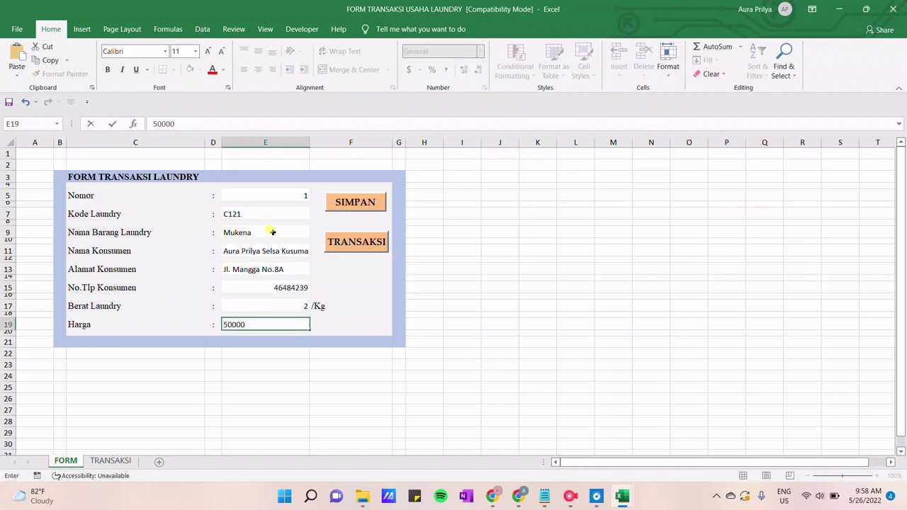
type("0")
left_click(384, 320)
left_click(297, 324)
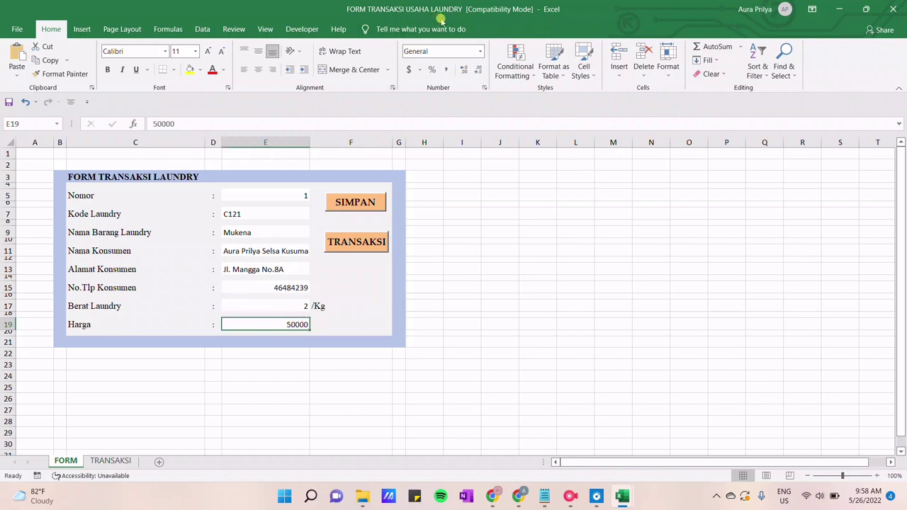
left_click(448, 68)
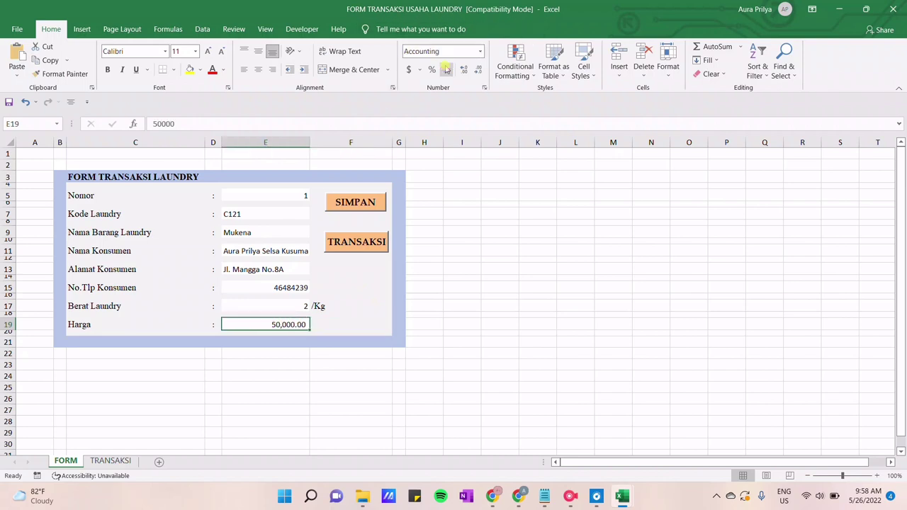
Save order C121 to TRANSAKSI, comma-format its price in I3, and widen column E
left_click(368, 204)
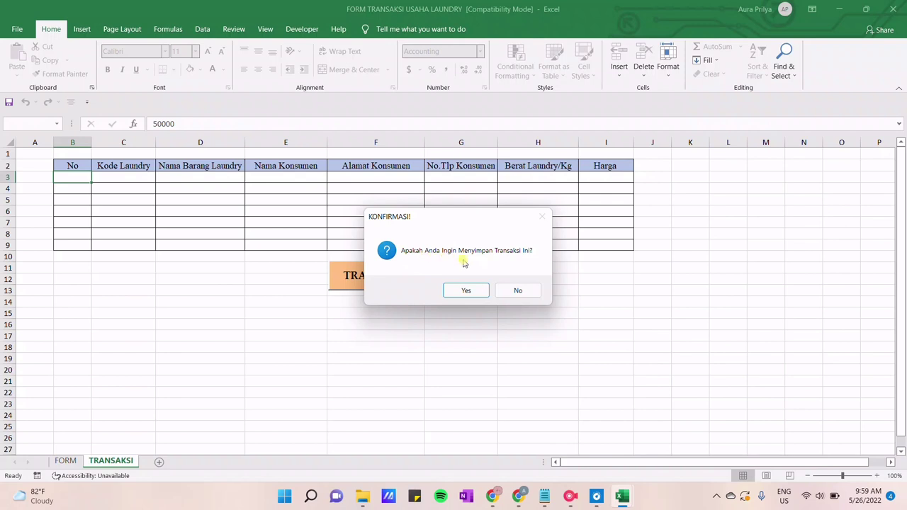
left_click(465, 290)
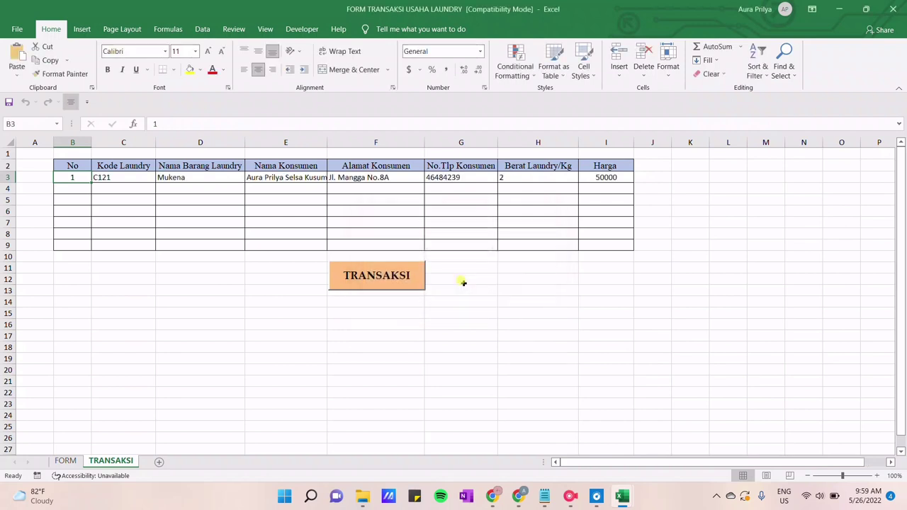
left_click(583, 176)
left_click(446, 69)
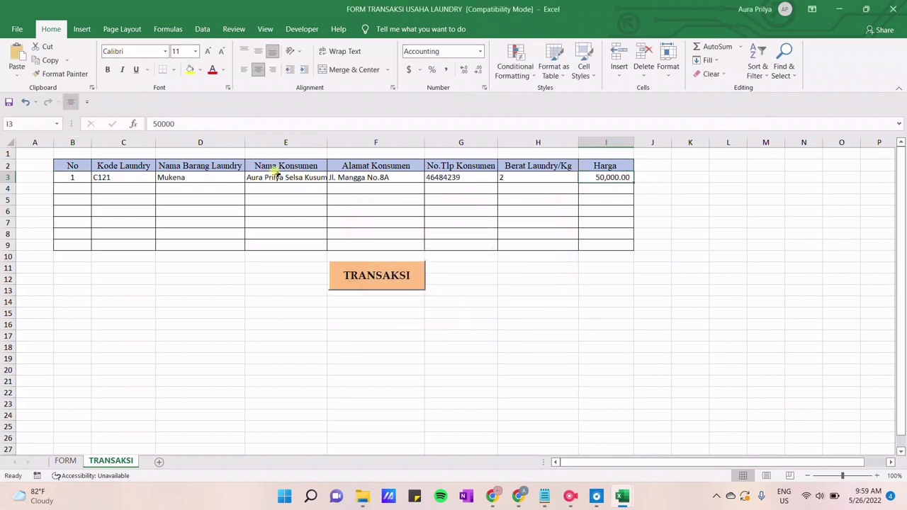
left_click(276, 175)
left_click_drag(327, 143, 358, 145)
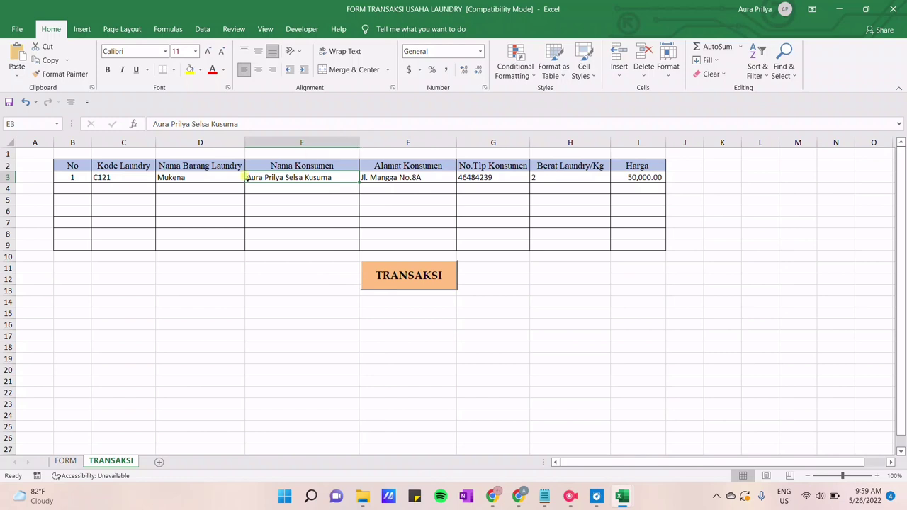
left_click(375, 277)
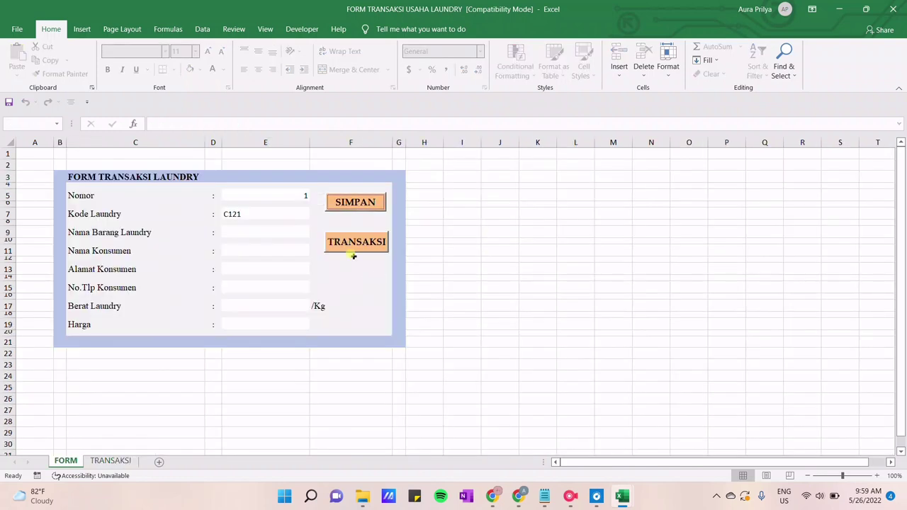
Start the next order on FORM with Nomor 2 and item Selimut
left_click(303, 194)
type("2")
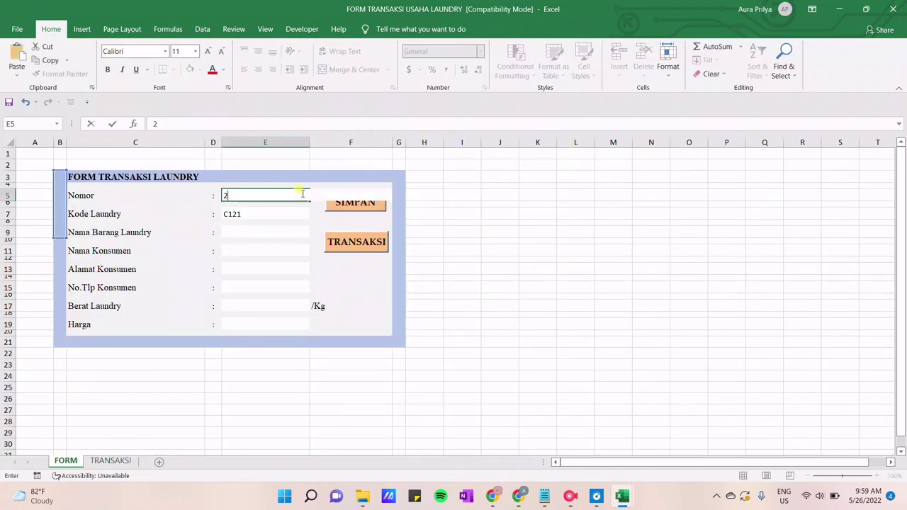
key("Return")
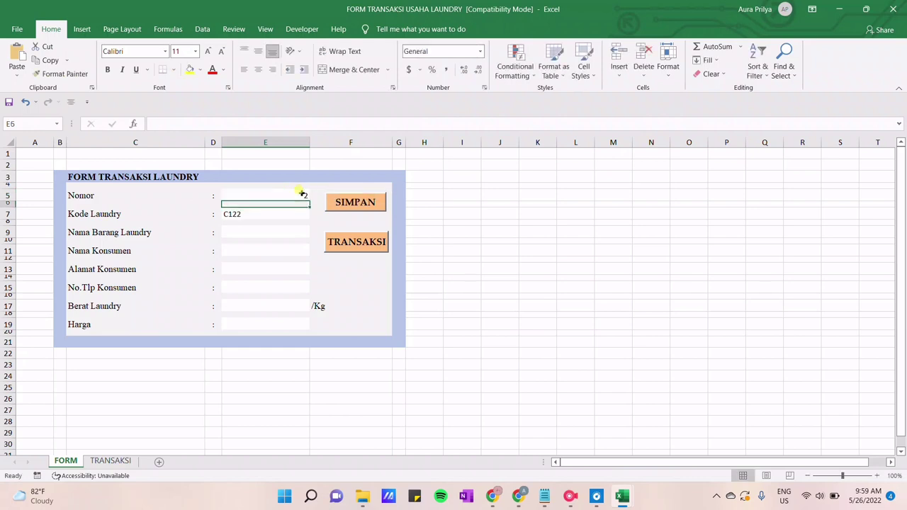
key("Down")
Fill in the second customer's name, address, phone number and a weight of 3
key("Down")
key("Down")
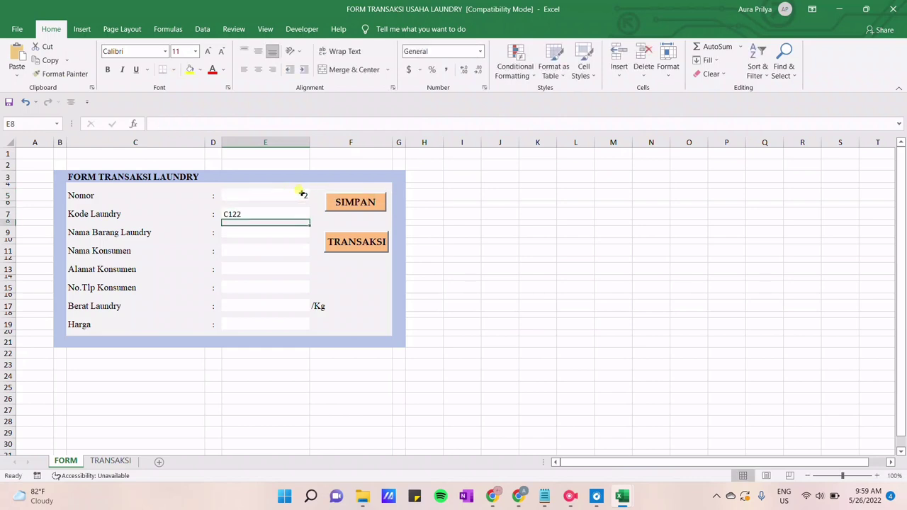
type("Selimut")
key("Return")
key("Down")
key("Return")
key("Down")
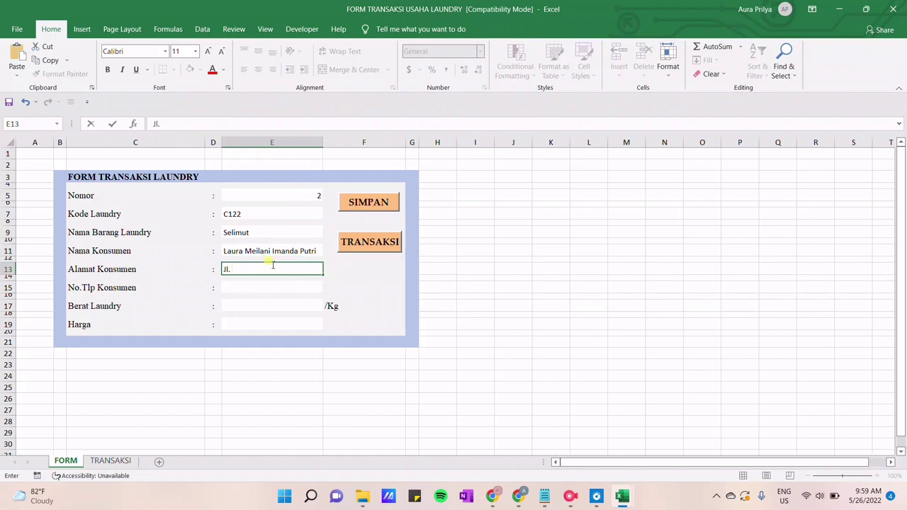
key("Return")
key("Down")
type("27283610")
key("Return")
key("Down")
type("3")
key("Return")
key("Down")
key("Down")
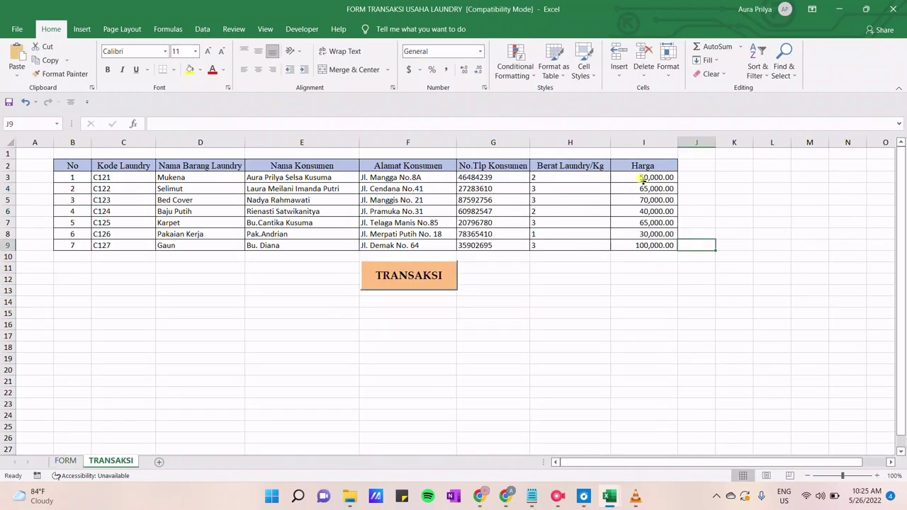
Format the Harga prices I3:I9 as Accounting with the Rp Indonesian symbol
left_click_drag(644, 178, 642, 245)
left_click(419, 70)
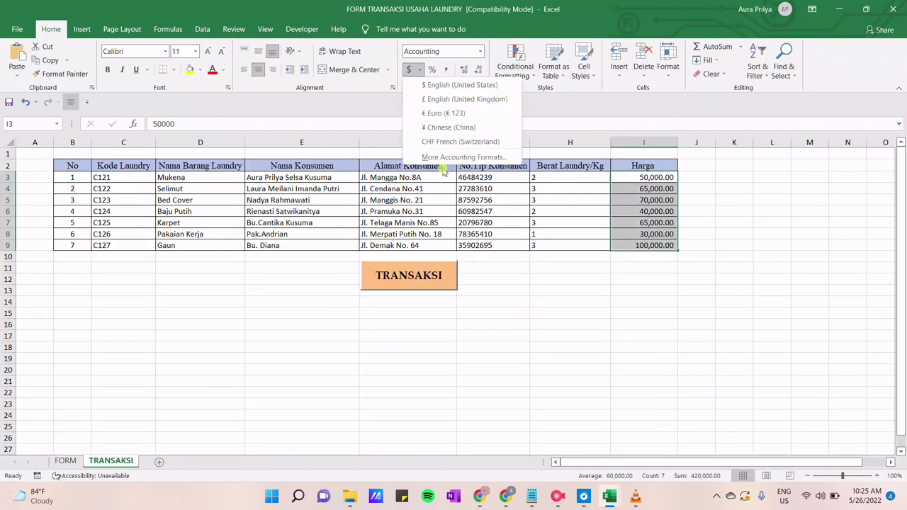
left_click(440, 153)
left_click(368, 173)
key("Down")
key("Down")
key("Down")
key("Down")
key("Down")
key("Down")
key("Down")
key("Down")
key("Down")
key("Down")
key("Down")
key("Down")
key("Down")
key("Down")
key("Down")
key("Down")
key("Down")
key("Down")
key("Down")
key("Down")
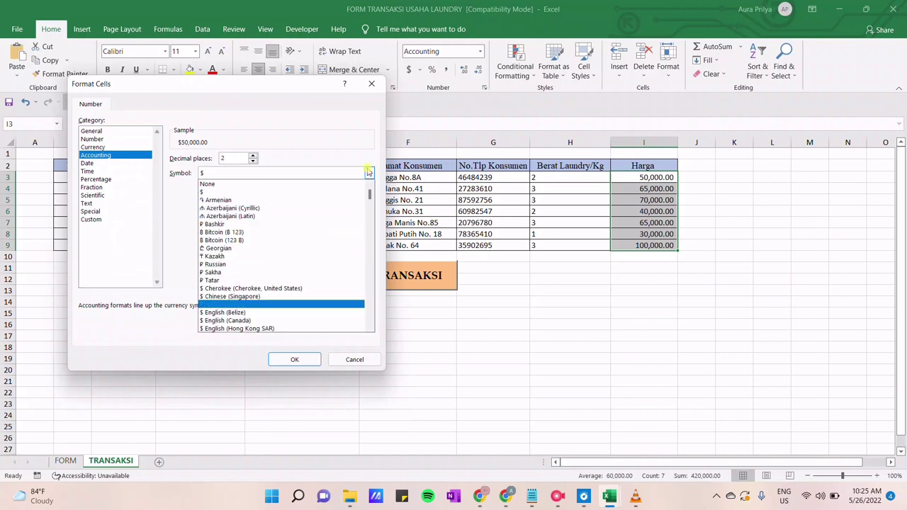
key("Down")
key("Down")
key("Down")
key("Down")
key("Down")
key("Down")
key("Down")
key("Down")
key("Down")
key("Down")
key("Down")
key("Down")
key("Down")
key("Down")
key("Down")
key("Down")
key("Down")
key("Down")
key("Down")
key("Down")
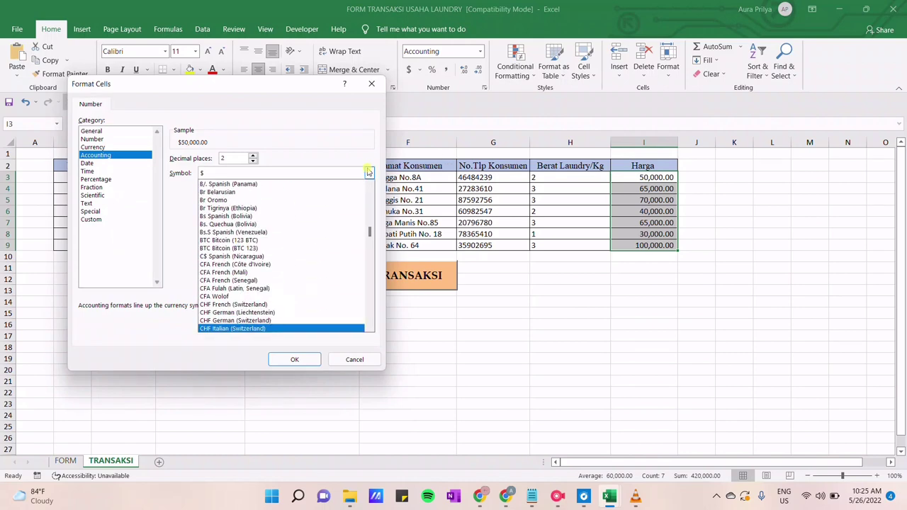
scroll(368, 179, "up", 2)
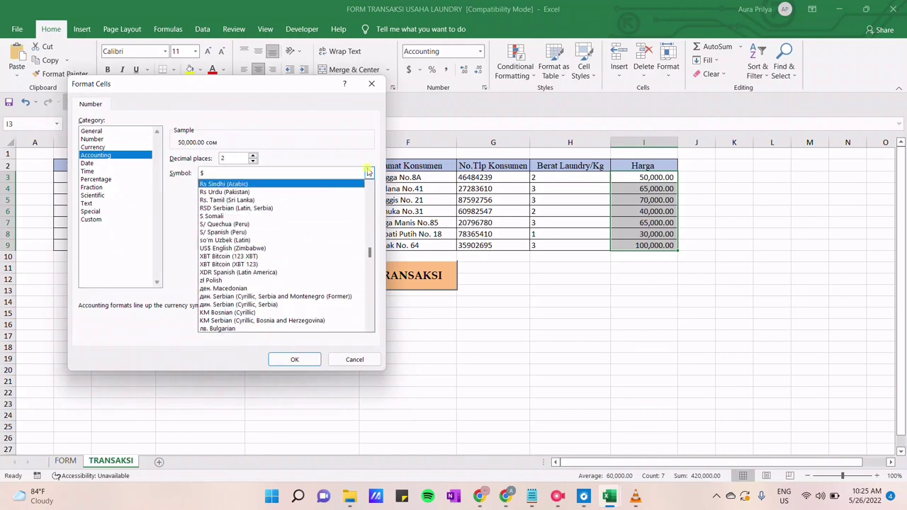
left_click(315, 228)
left_click(295, 359)
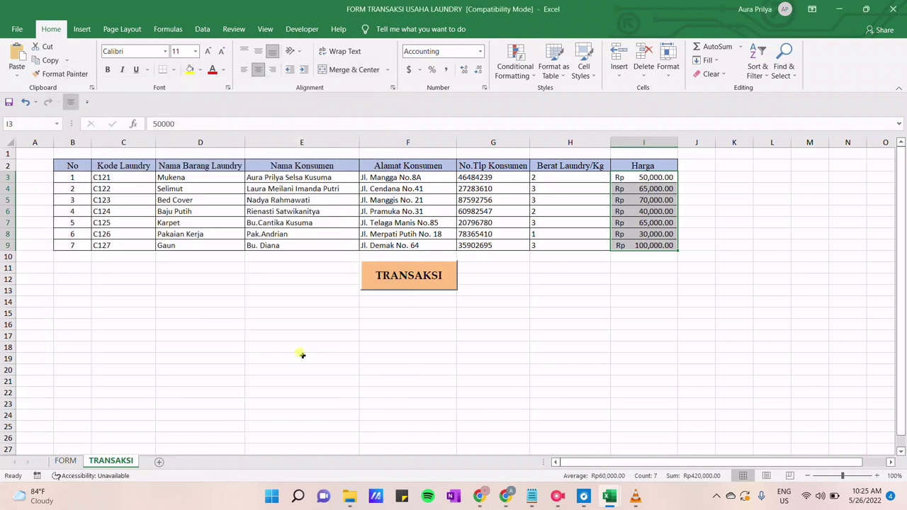
Centre the weight values in H3:H9
left_click(493, 347)
left_click_drag(540, 177, 540, 241)
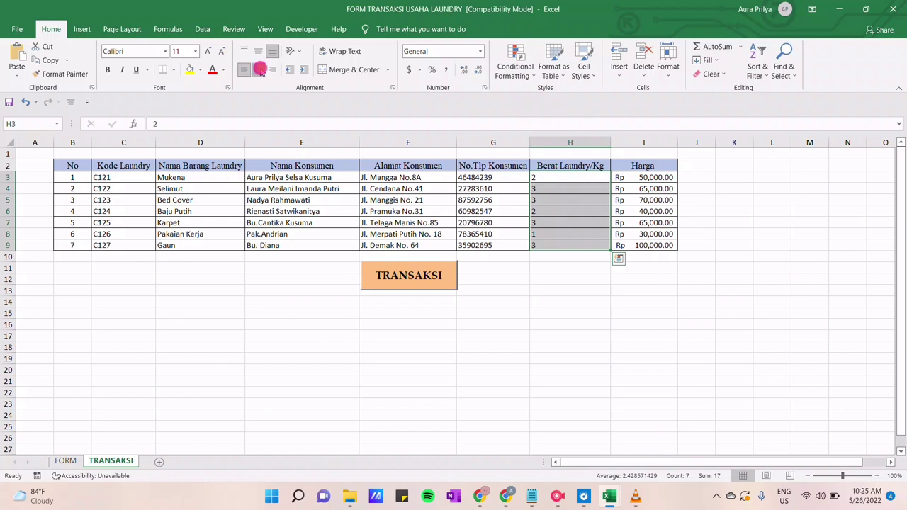
left_click(258, 69)
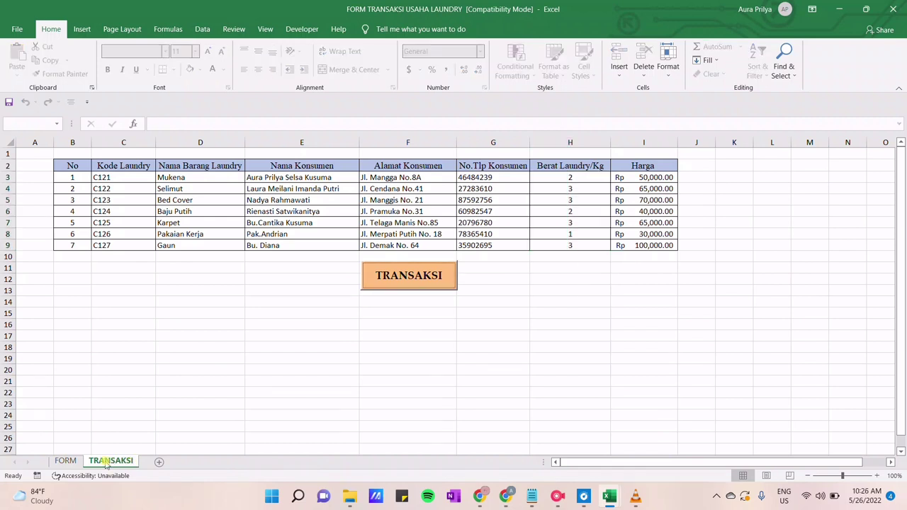
Uncheck Gridlines in the View tab on the FORM sheet, then on TRANSAKSI
left_click(72, 462)
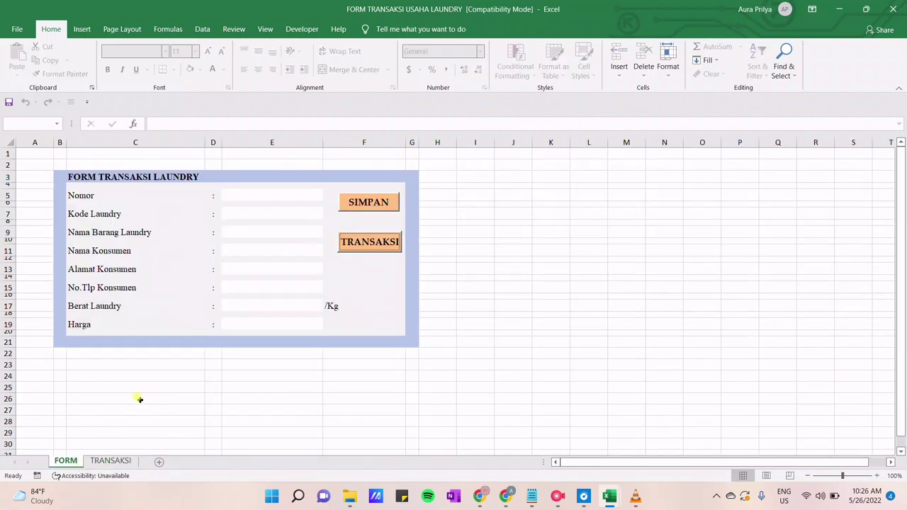
left_click(153, 387)
left_click(265, 29)
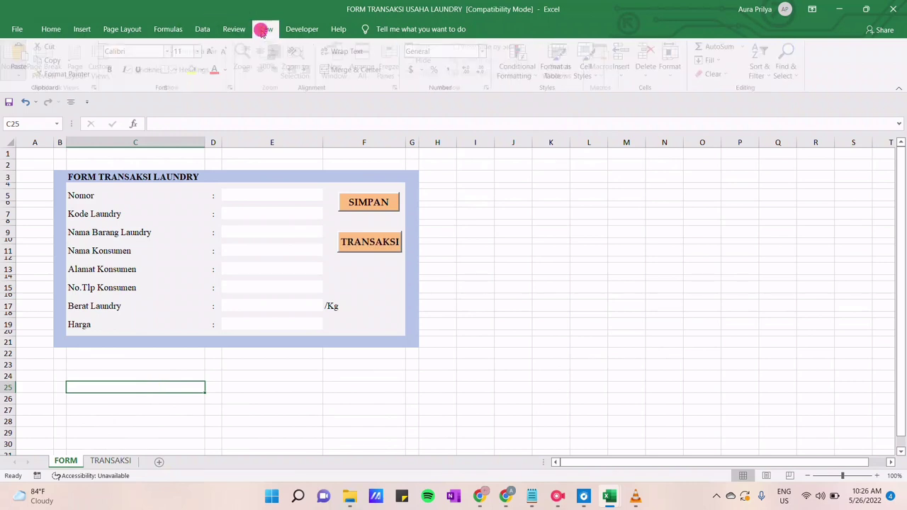
left_click(150, 71)
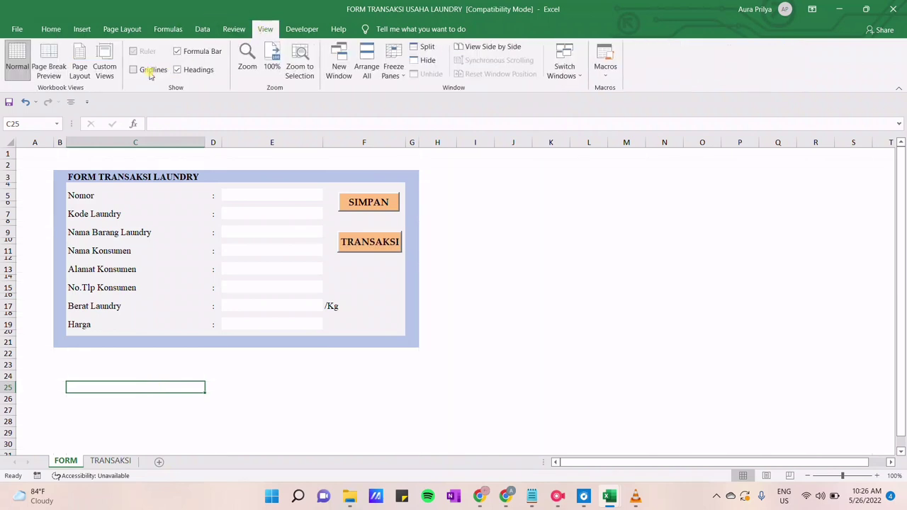
left_click(502, 285)
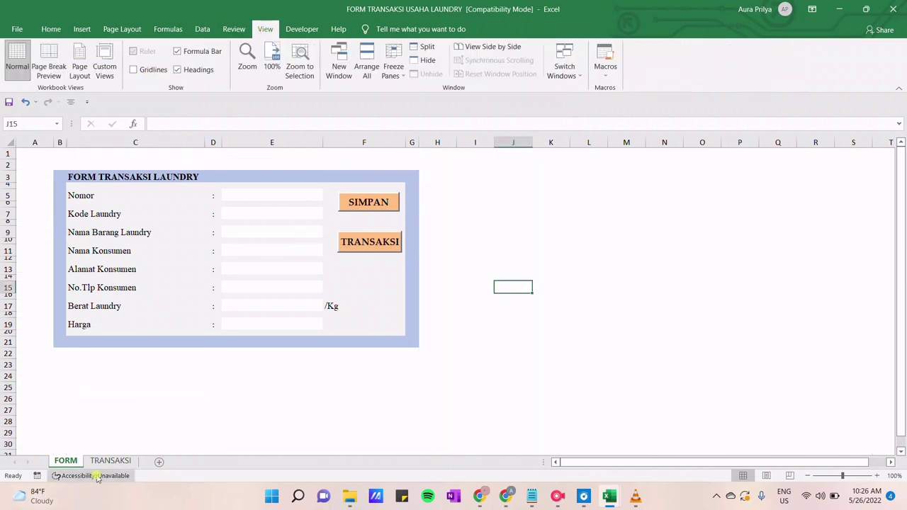
left_click(112, 461)
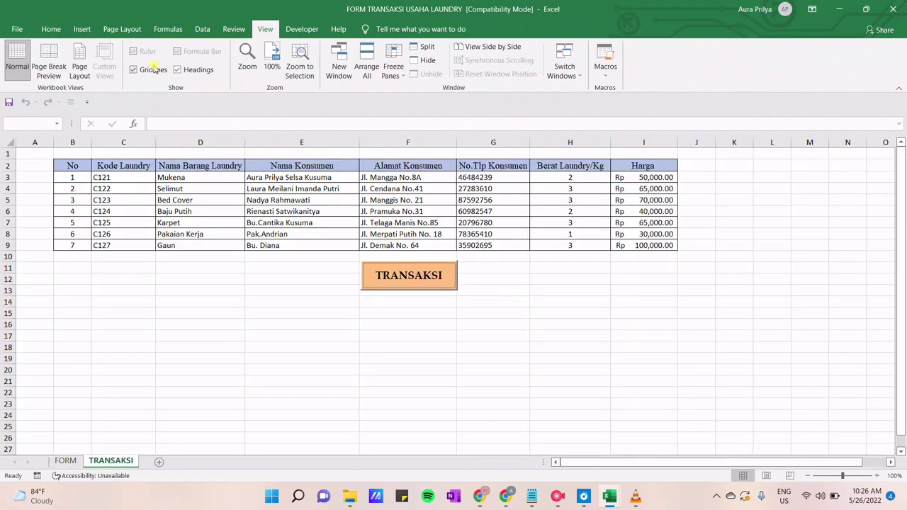
left_click(153, 67)
left_click(315, 348)
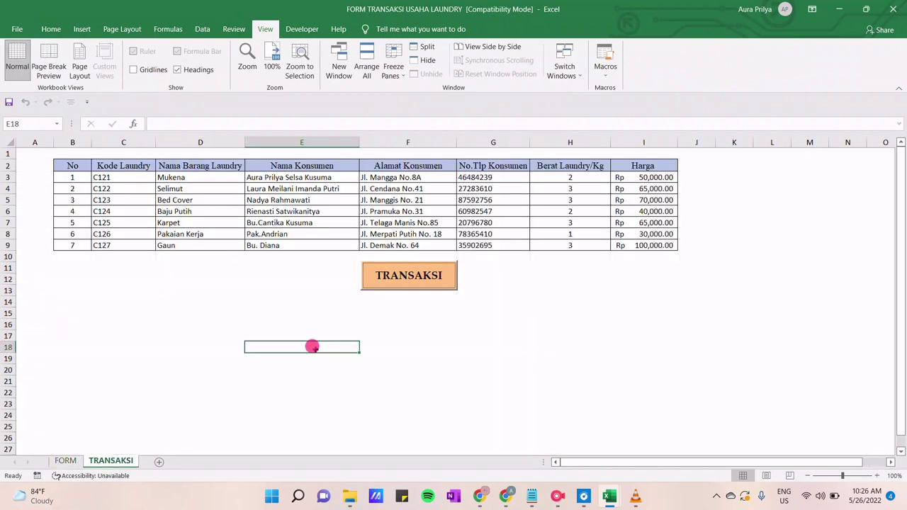